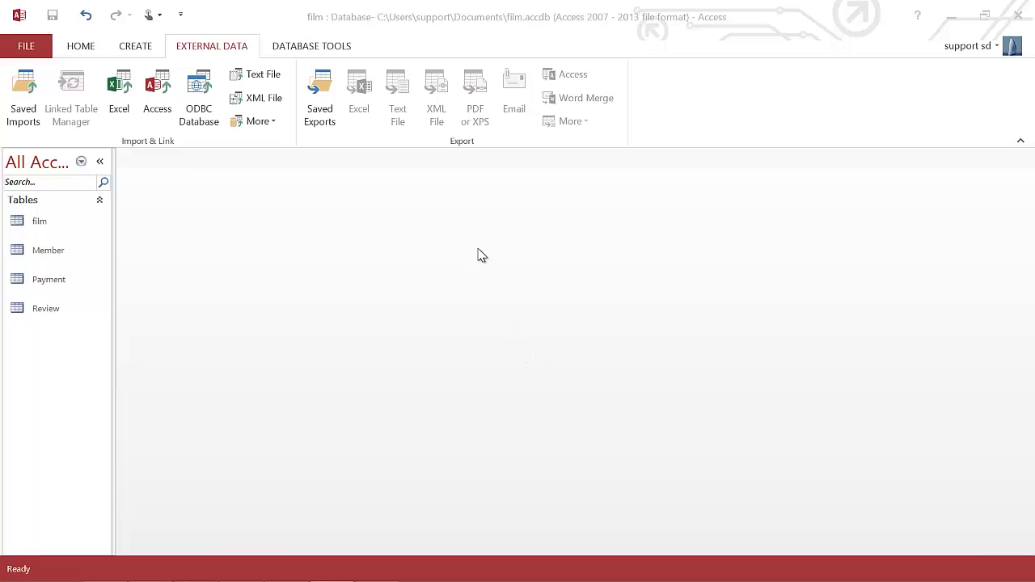
# - Open the film, Member, Payment and Review tables to check that they are empty
pyautogui.doubleClick(33, 223)
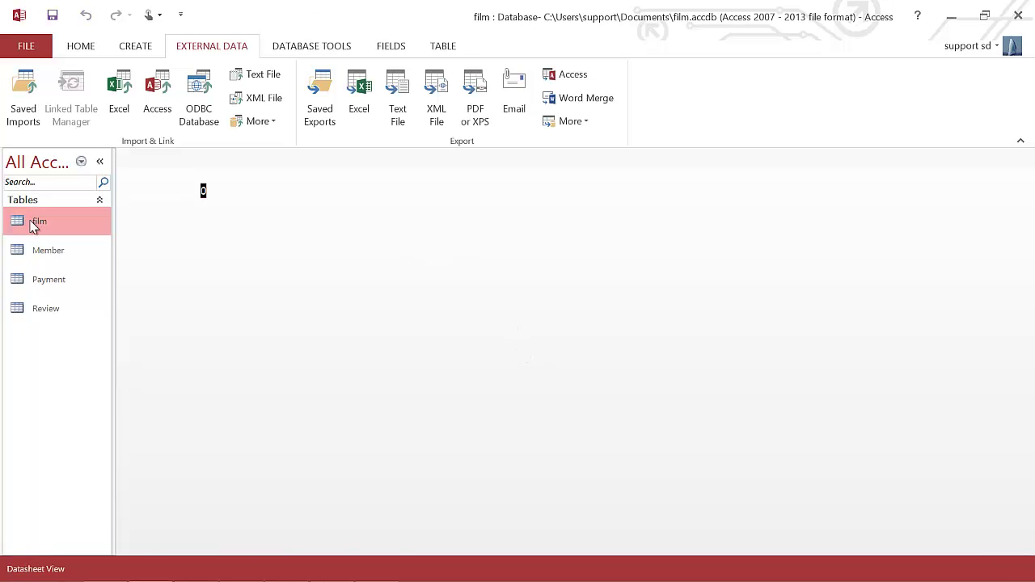
pyautogui.doubleClick(22, 255)
pyautogui.doubleClick(21, 278)
pyautogui.doubleClick(30, 307)
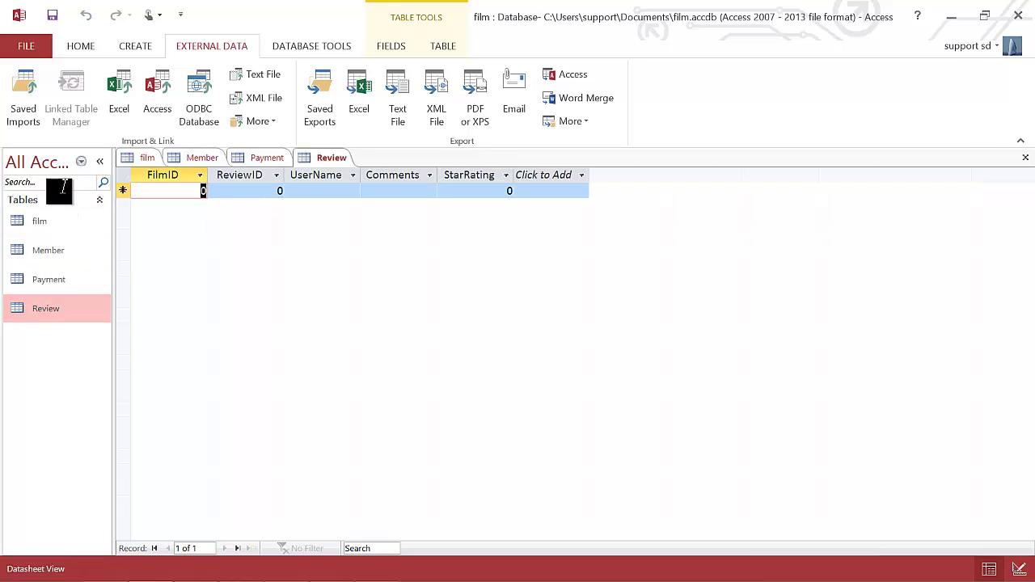
# - Close all open tables and reopen only the film table
pyautogui.rightClick(156, 160)
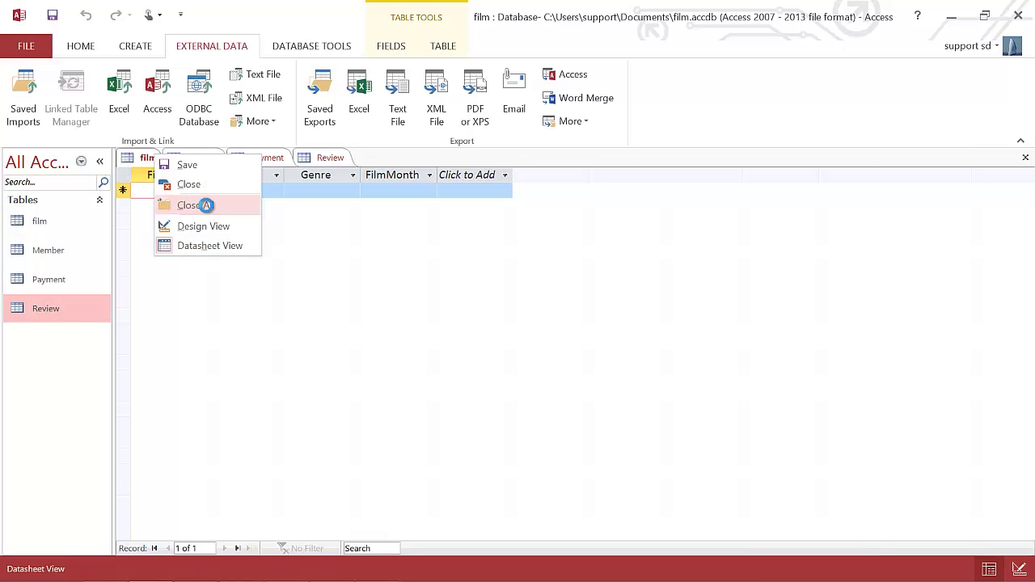
pyautogui.click(202, 205)
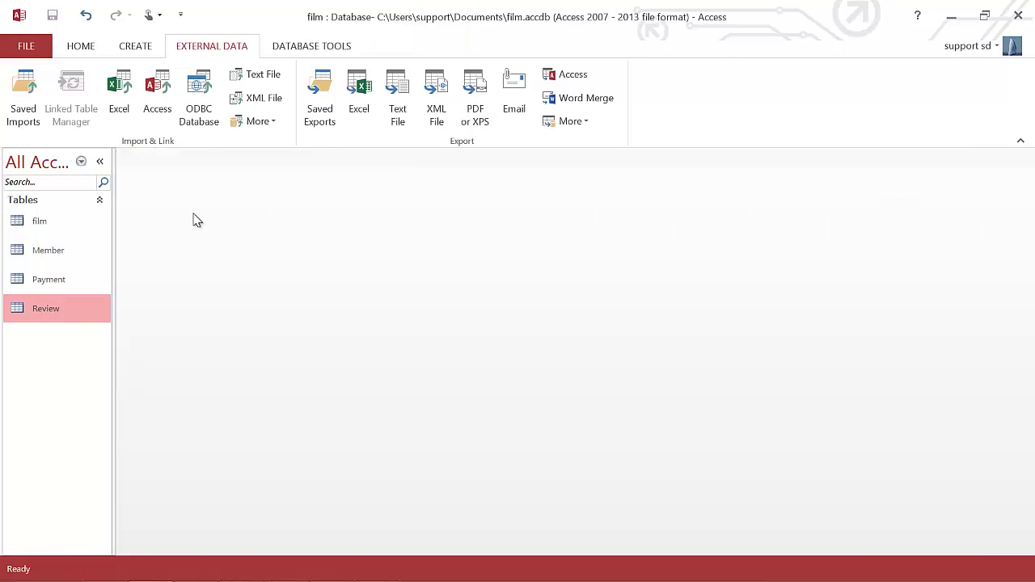
pyautogui.doubleClick(33, 223)
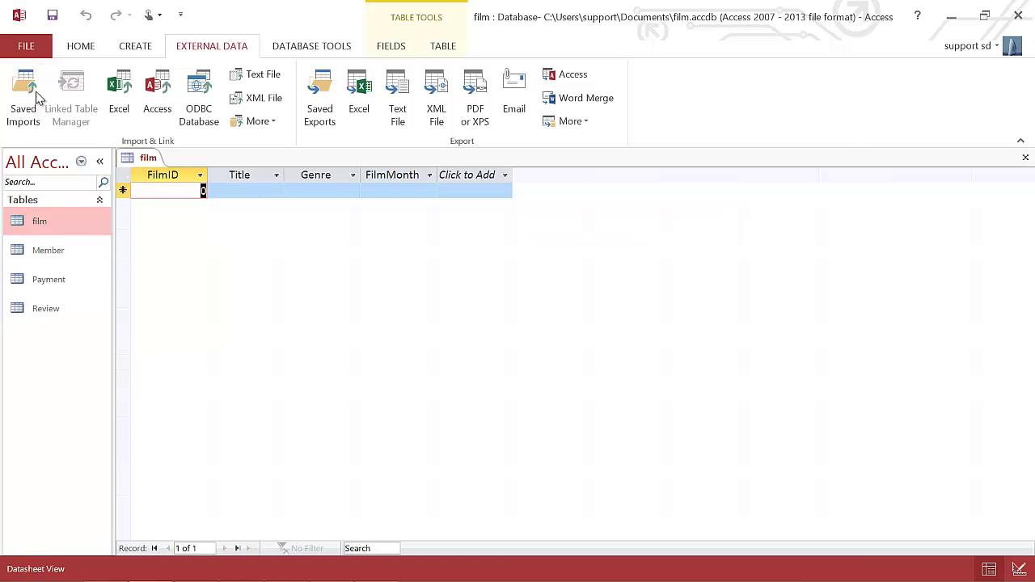
# - Switch the film table to Design View to review its fields, then close it
pyautogui.click(74, 47)
pyautogui.click(23, 85)
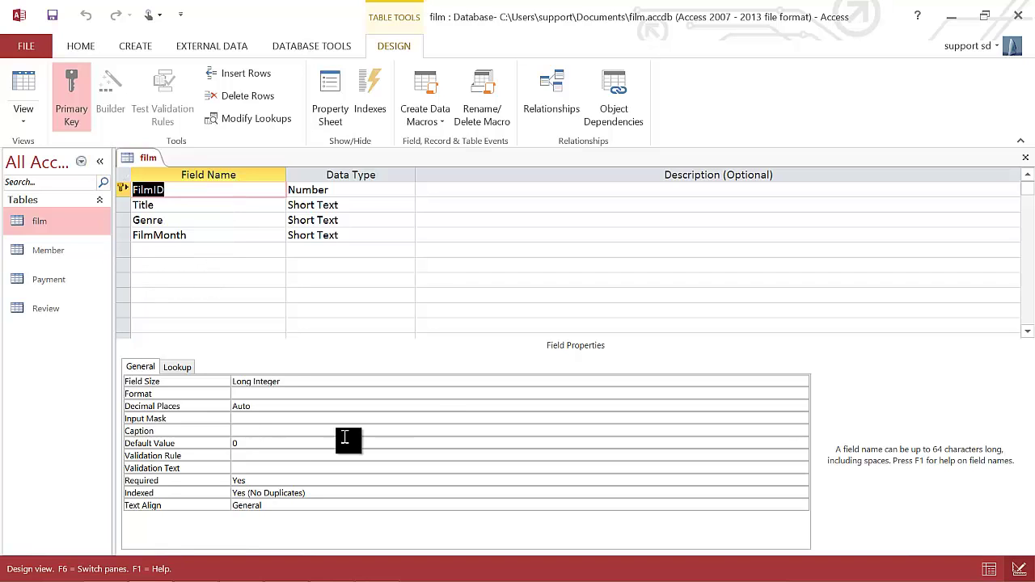
pyautogui.rightClick(137, 157)
pyautogui.click(172, 187)
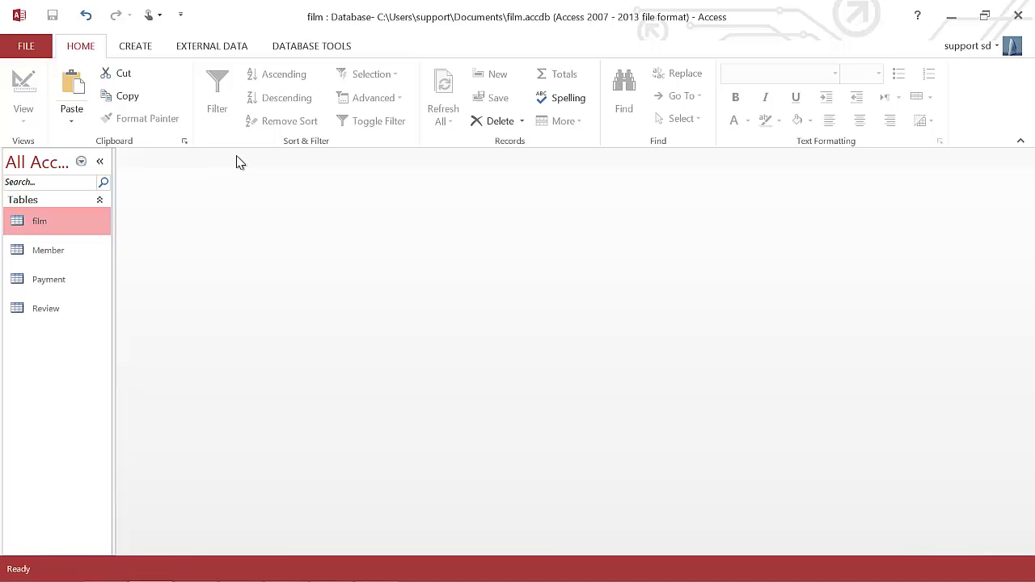
pyautogui.click(329, 49)
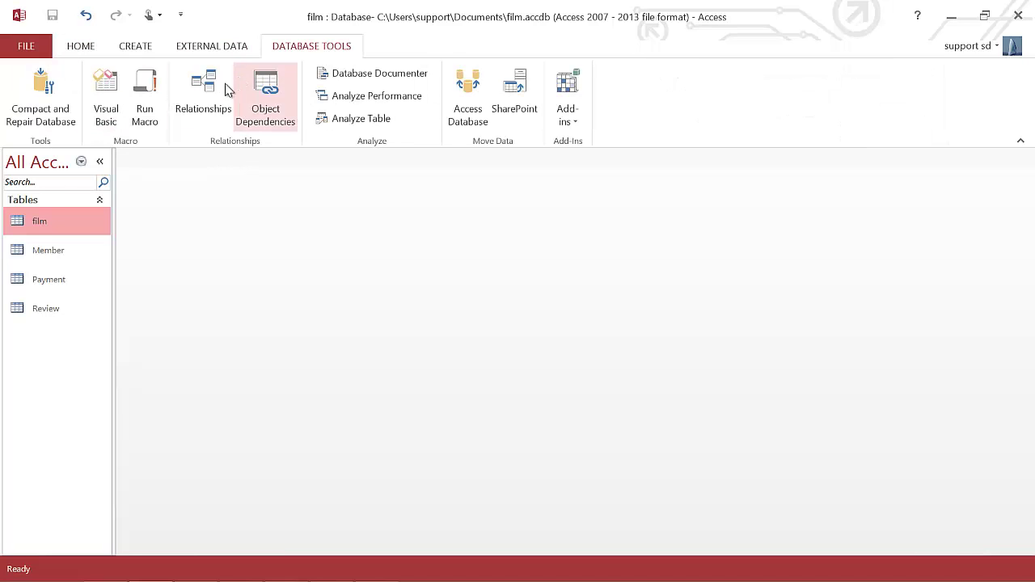
pyautogui.click(202, 95)
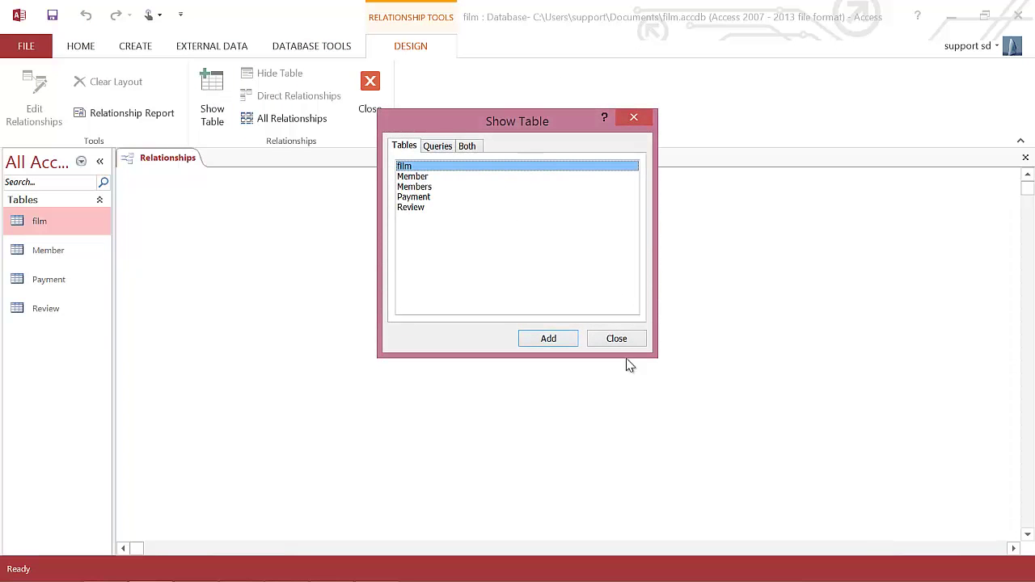
pyautogui.click(639, 339)
pyautogui.click(378, 96)
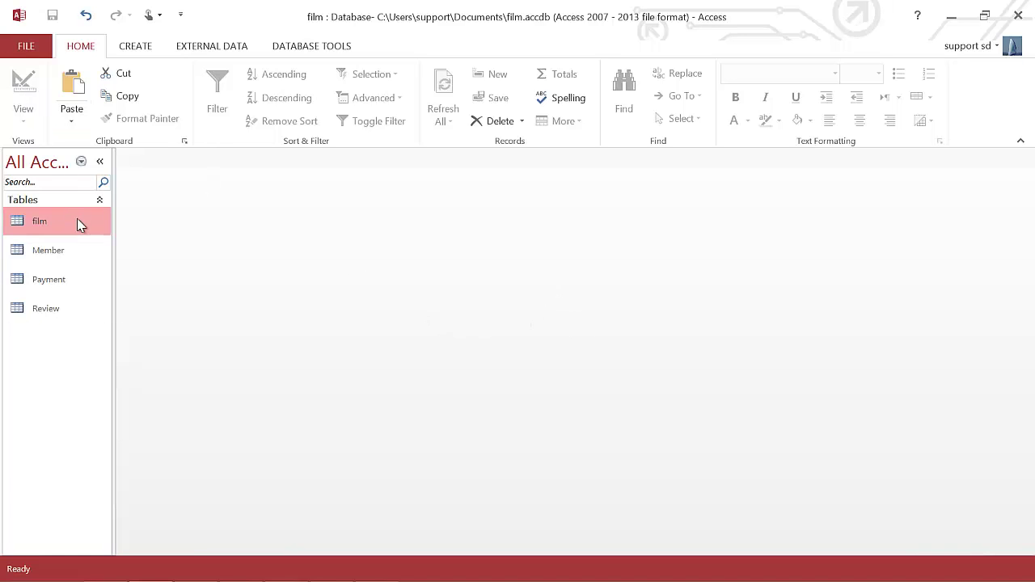
# - Reopen and close the empty film table, then show the EXTERNAL DATA commands
pyautogui.doubleClick(38, 220)
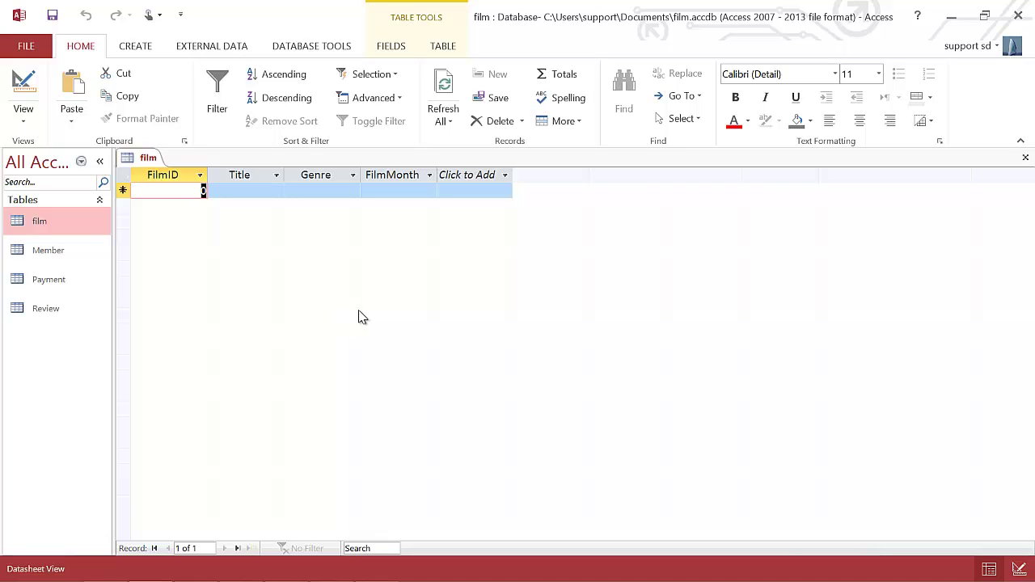
pyautogui.rightClick(144, 158)
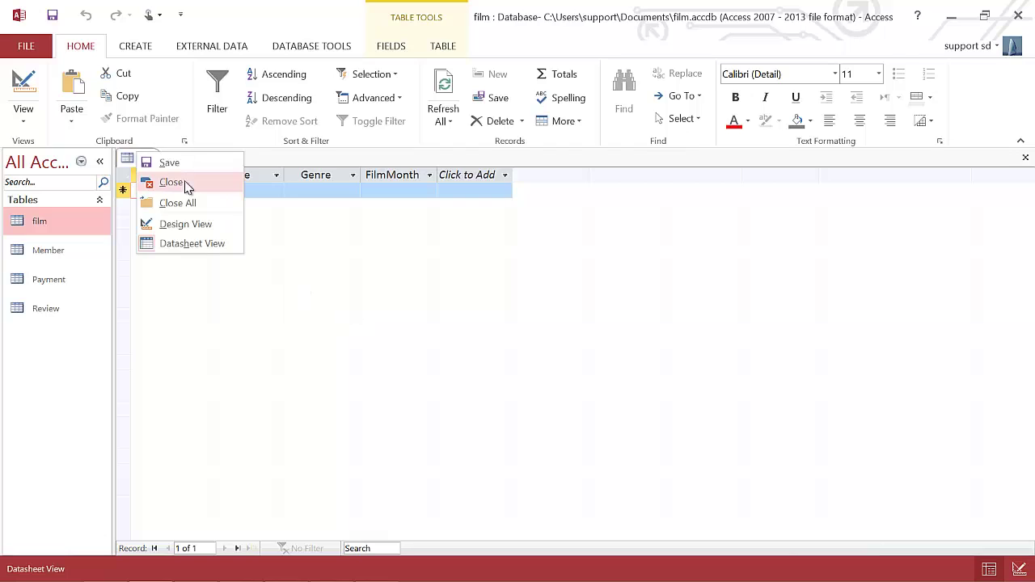
pyautogui.click(181, 183)
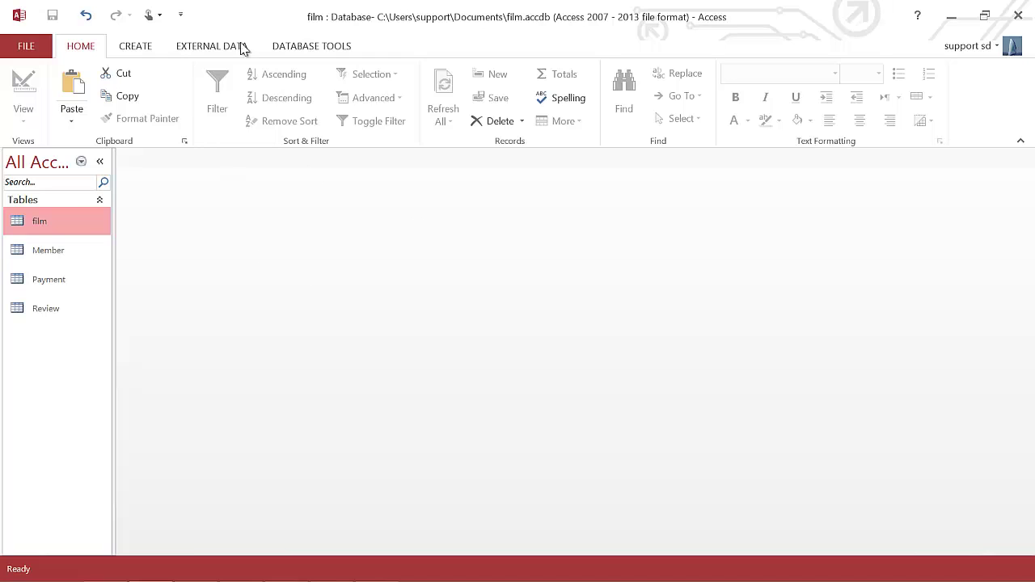
pyautogui.click(206, 49)
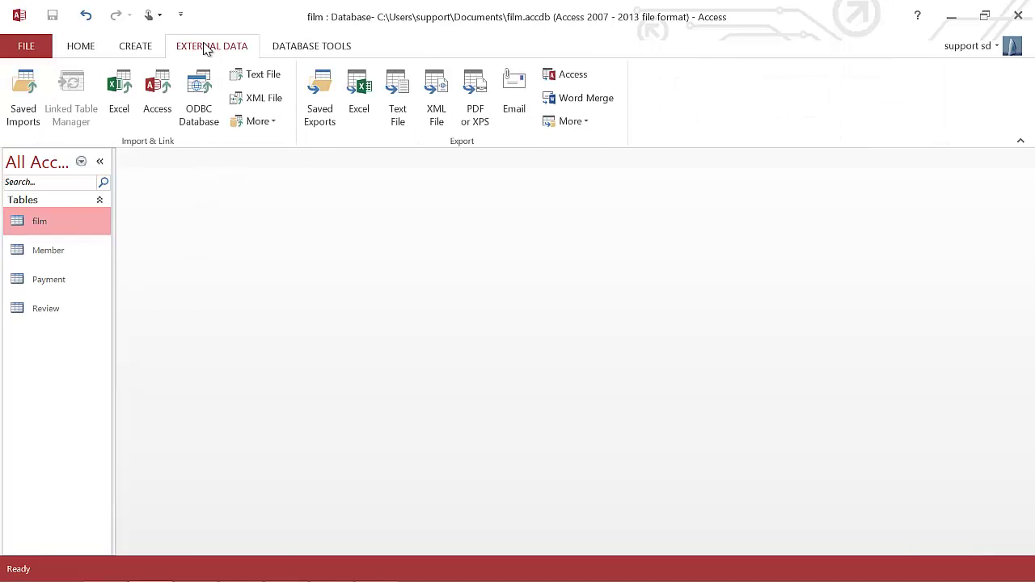
# - Choose Downloads\Members_exam.txt as the source for a text file import
pyautogui.click(263, 75)
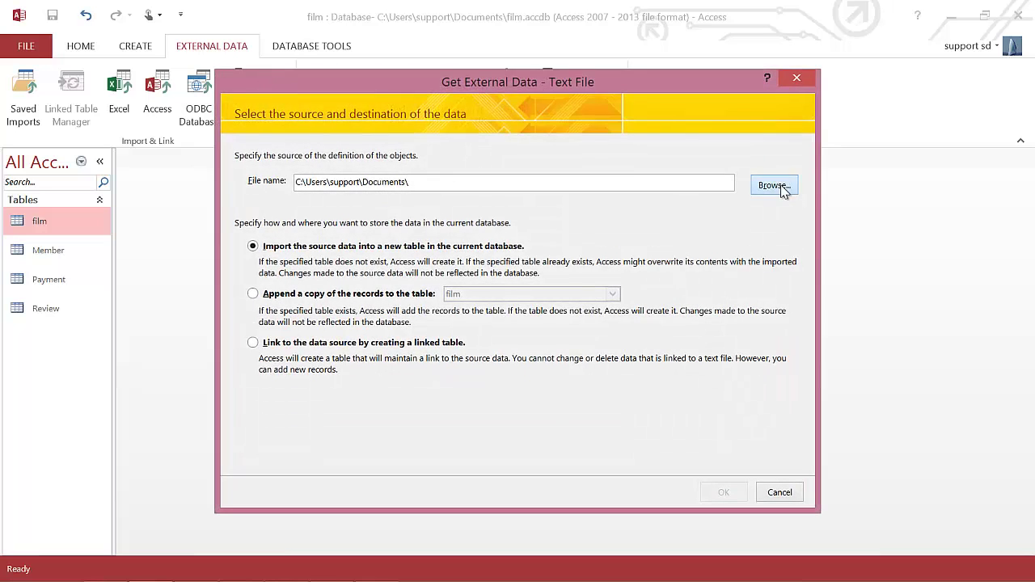
pyautogui.click(774, 185)
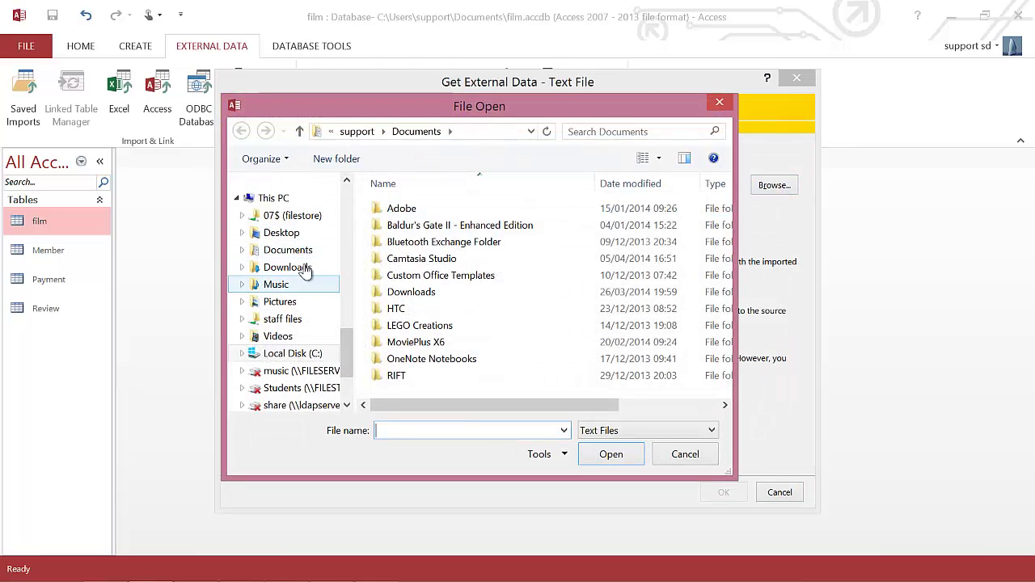
pyautogui.click(297, 271)
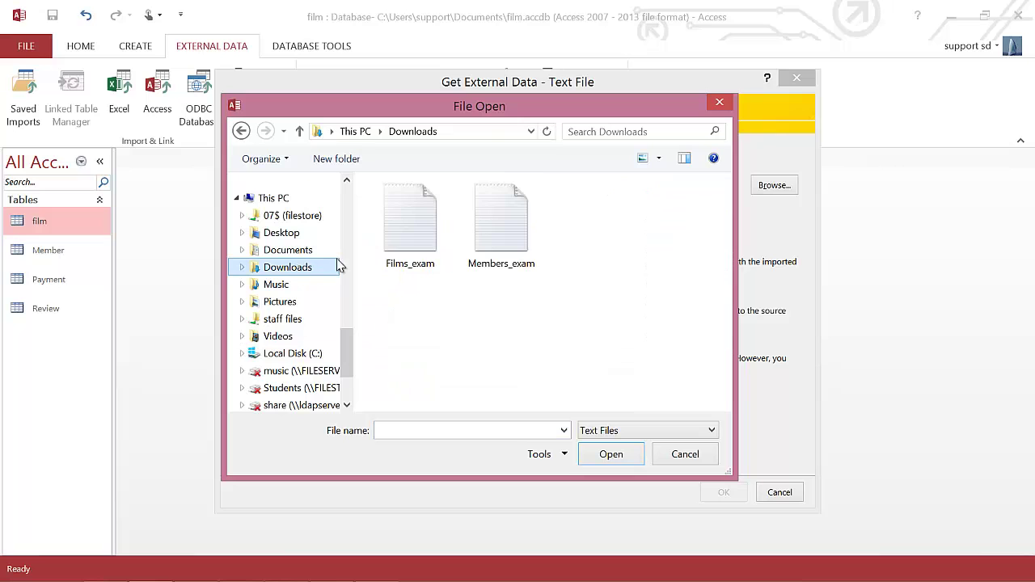
pyautogui.click(511, 226)
pyautogui.doubleClick(512, 226)
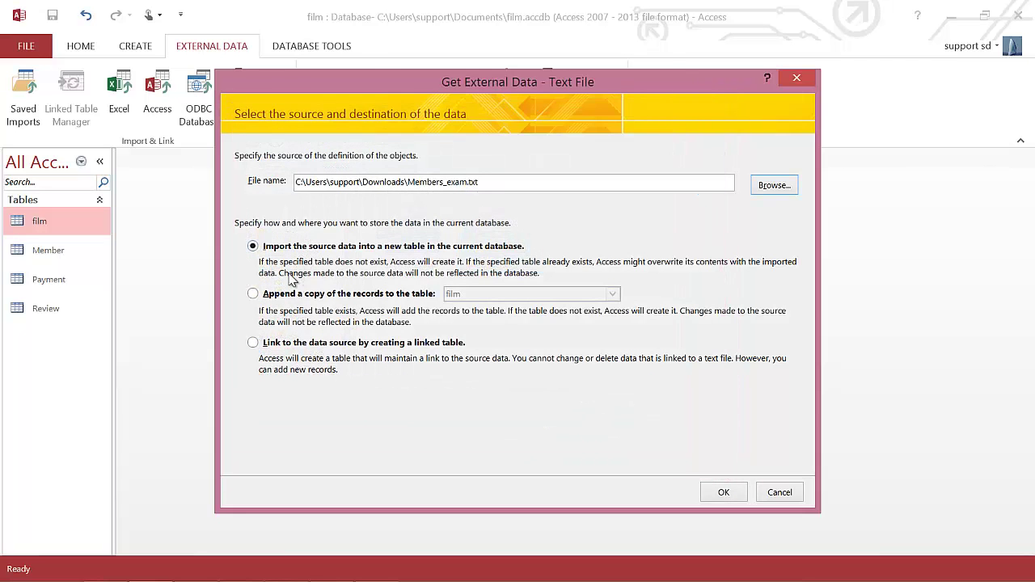
# - Set the import to append a copy of the records to the Member table
pyautogui.click(253, 294)
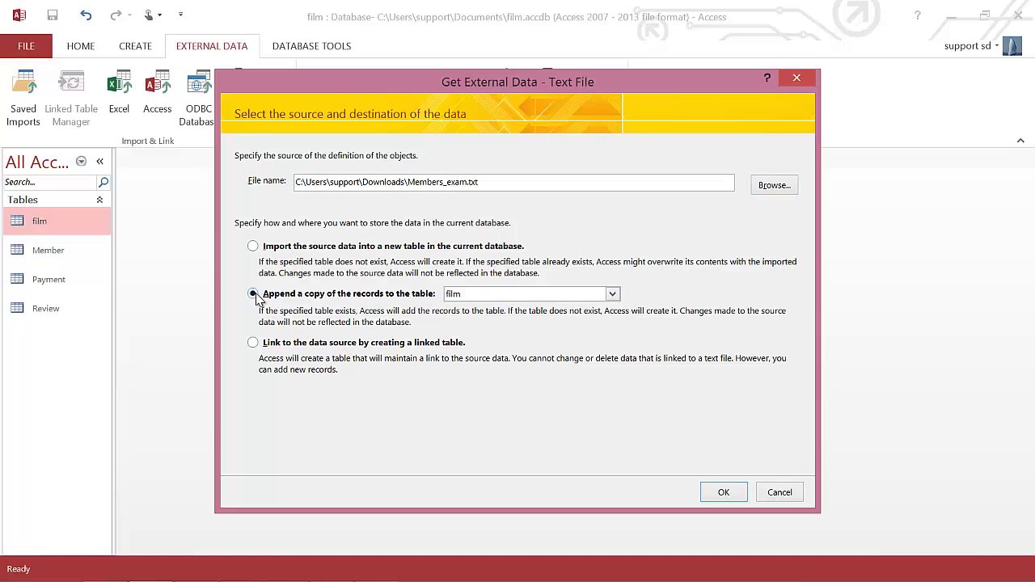
pyautogui.click(492, 296)
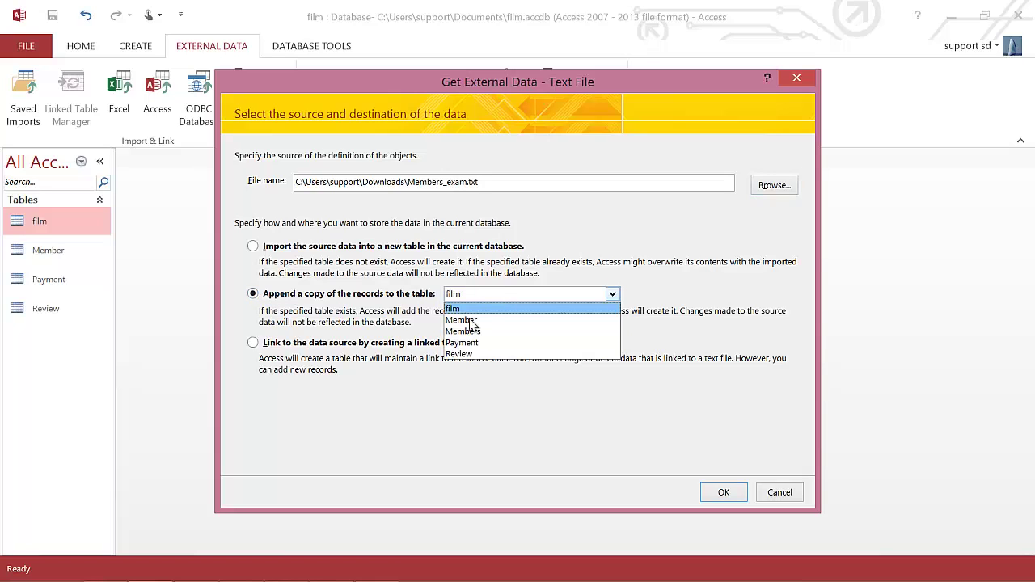
pyautogui.click(471, 321)
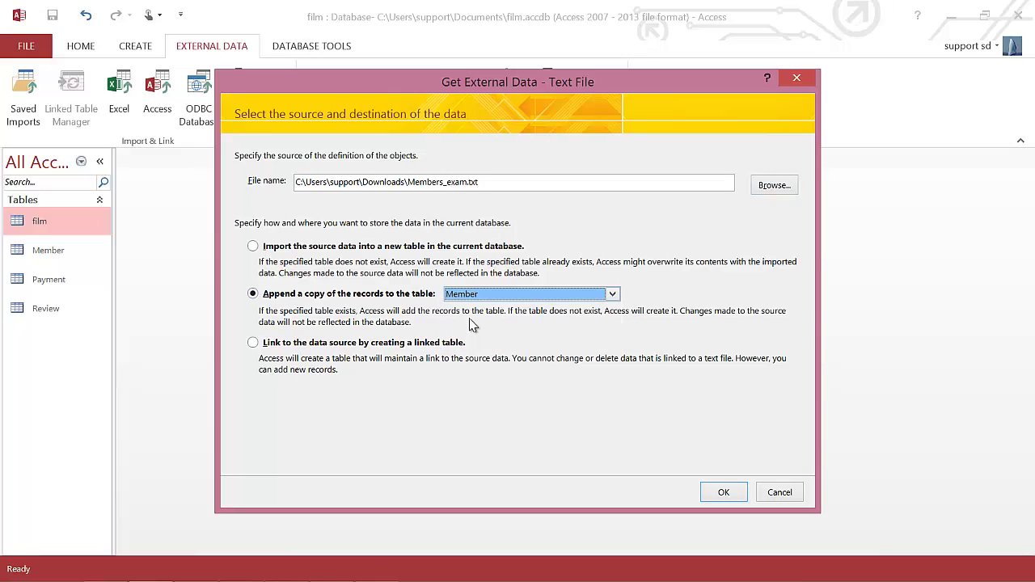
pyautogui.click(724, 494)
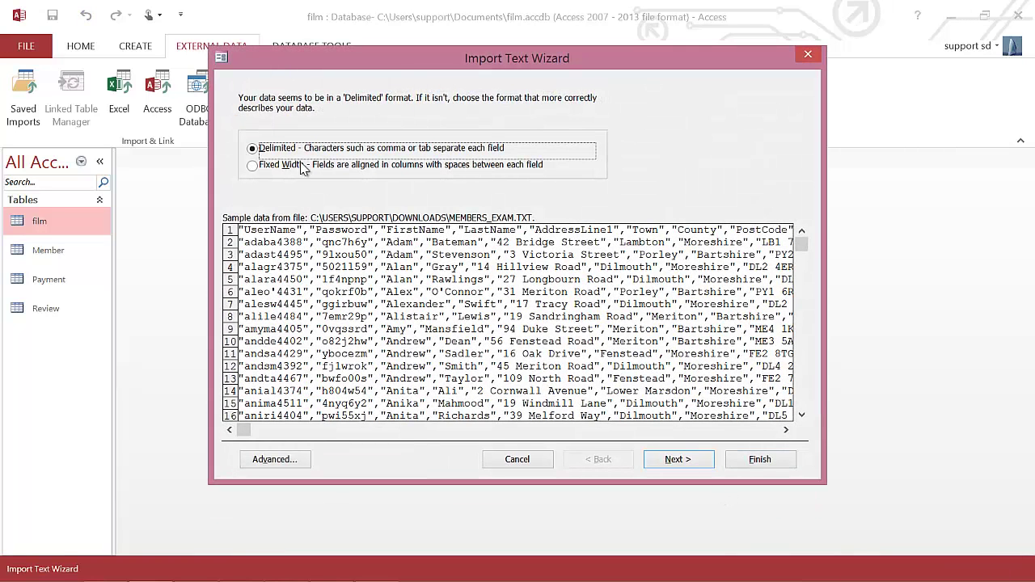
# - Keep the delimited format and treat the first row as field names
pyautogui.click(686, 459)
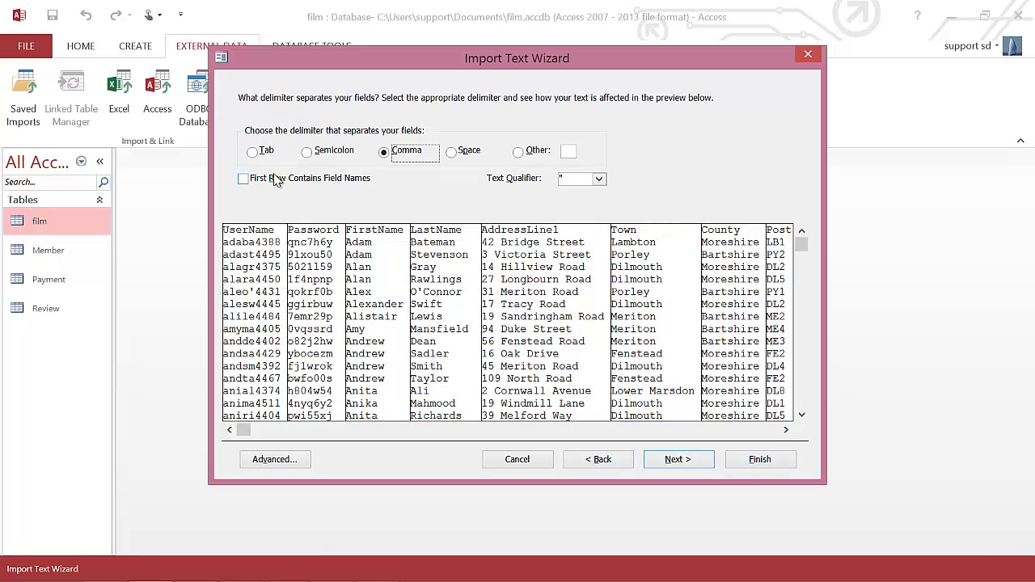
pyautogui.click(242, 179)
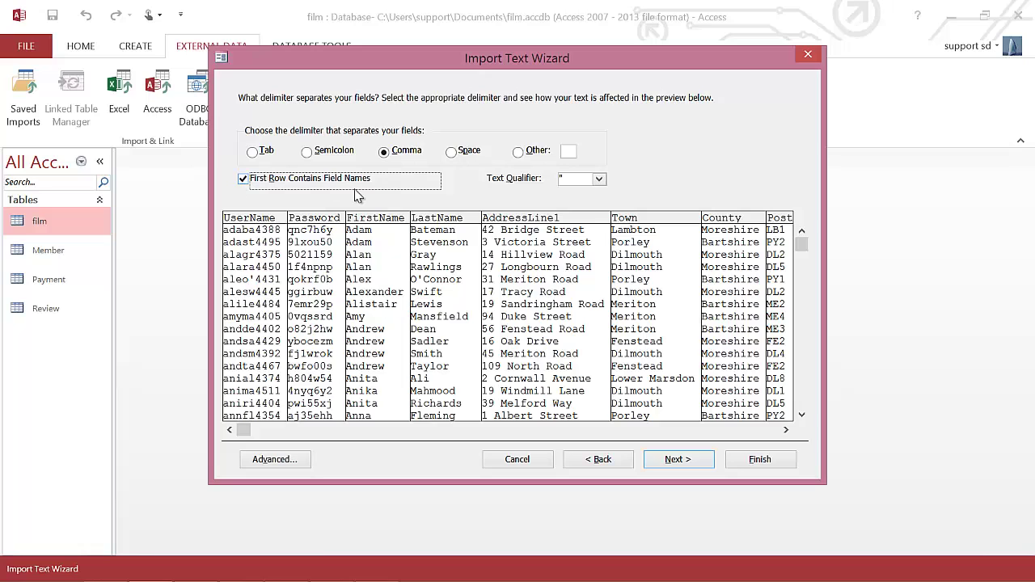
pyautogui.click(689, 466)
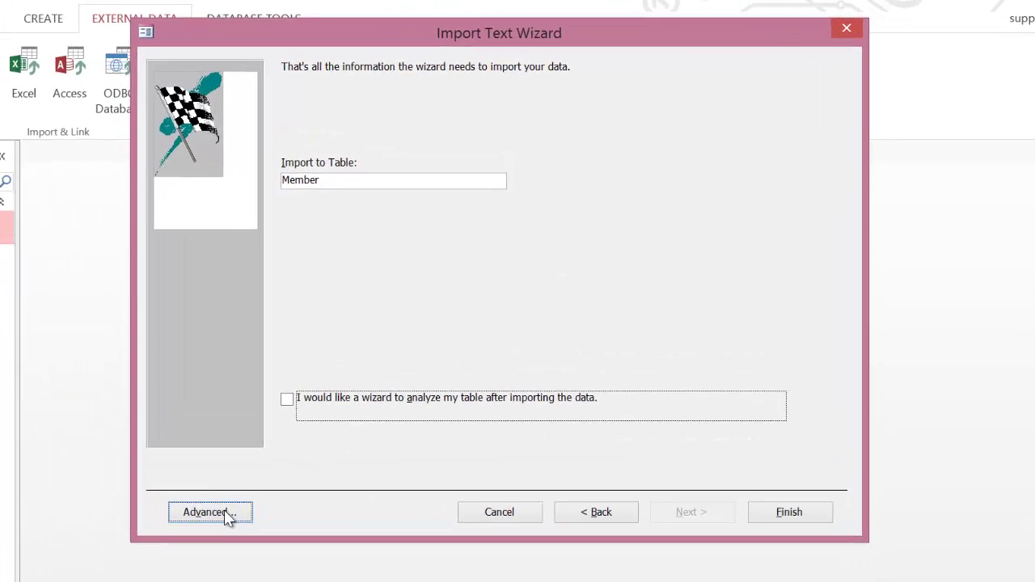
# - Review the Members_exam import specification, accept it, and finish the import into Member
pyautogui.click(227, 515)
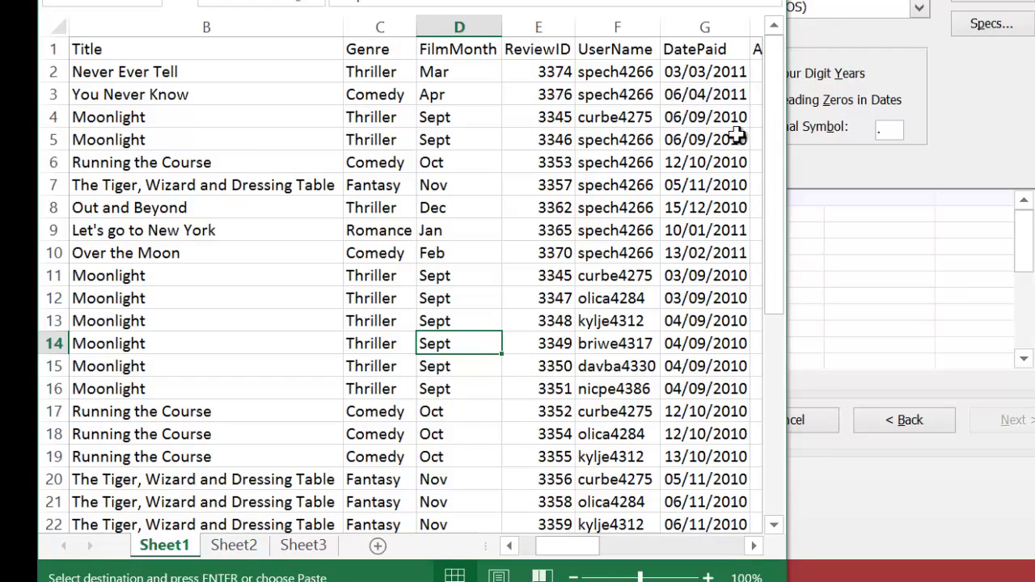
pyautogui.click(957, 275)
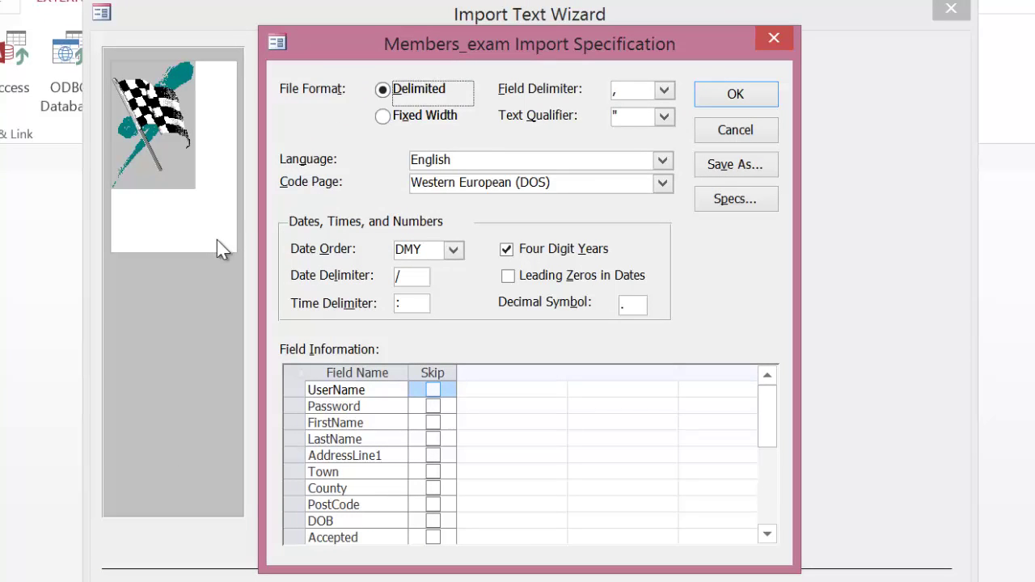
pyautogui.moveTo(766, 405)
pyautogui.mouseDown()
pyautogui.moveTo(765, 425)
pyautogui.moveTo(766, 400)
pyautogui.mouseUp()
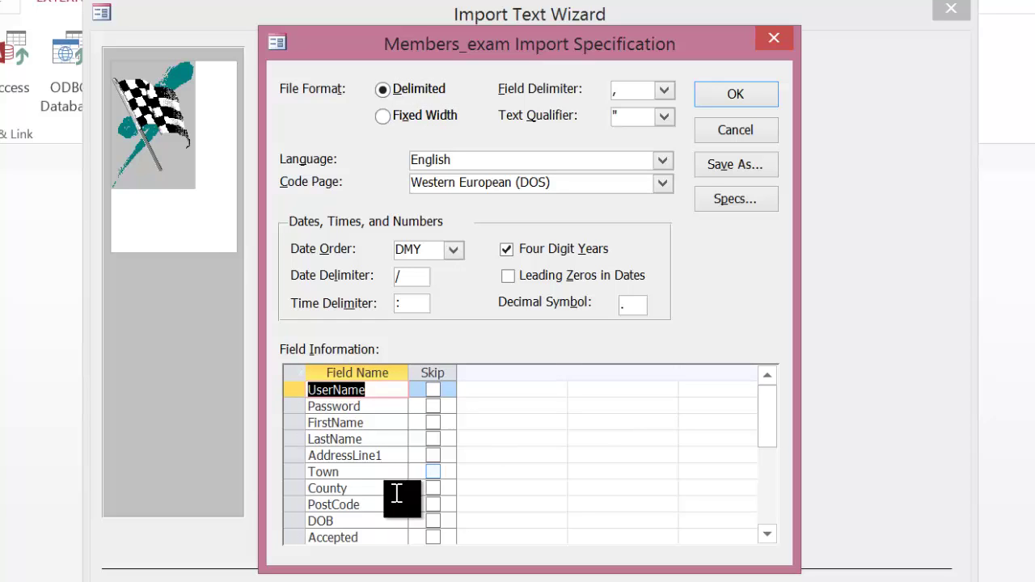
pyautogui.click(756, 95)
pyautogui.click(882, 577)
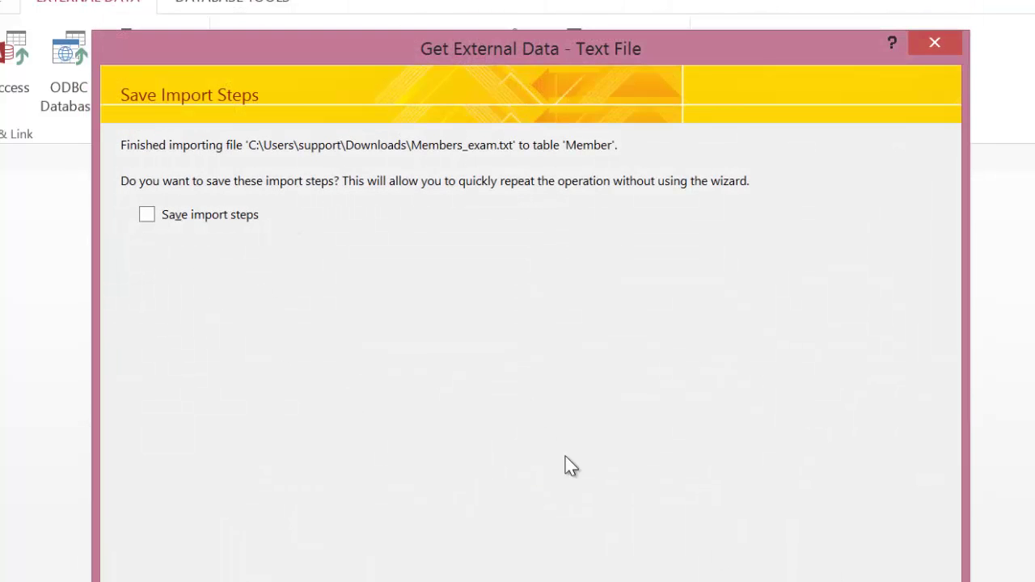
# - Close without saving import steps, scroll through the imported Member records, and close the table
pyautogui.click(898, 578)
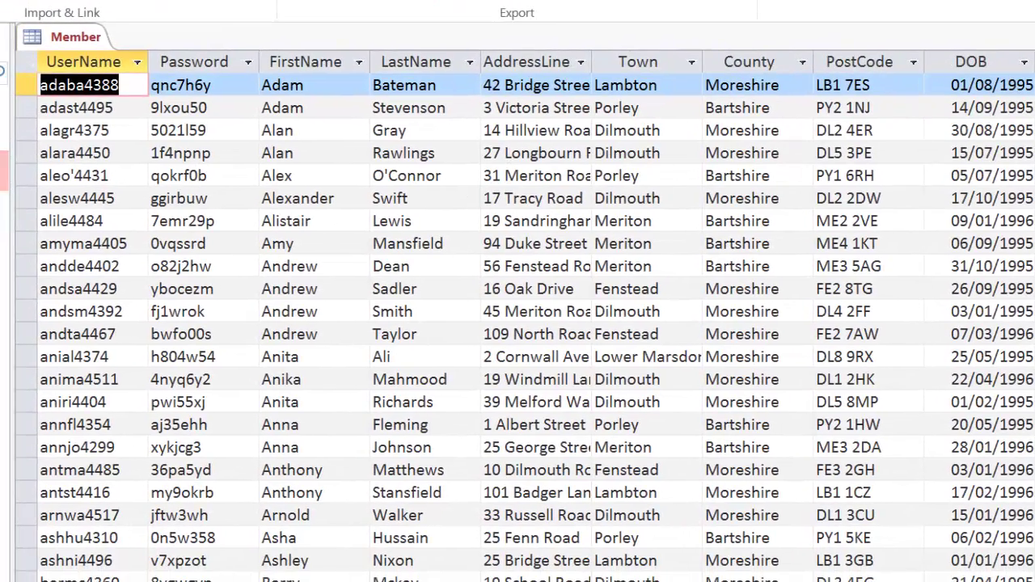
pyautogui.scroll(-15, 534, 324)
pyautogui.scroll(-20, 533, 323)
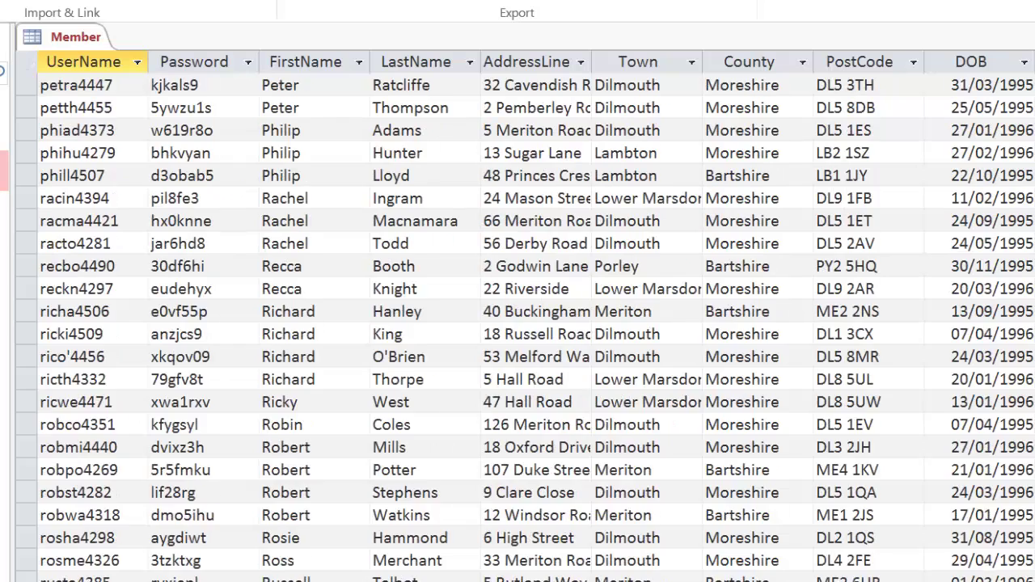
pyautogui.rightClick(54, 42)
pyautogui.click(95, 85)
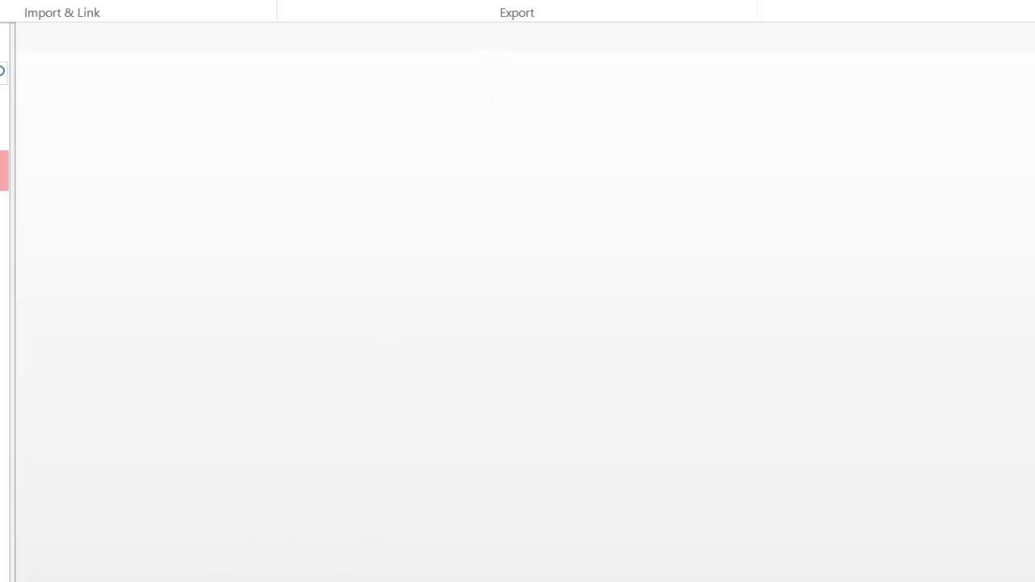
# - In the Book2 workbook, turn on filters for the film data headings from A1
pyautogui.moveTo(196, 578)
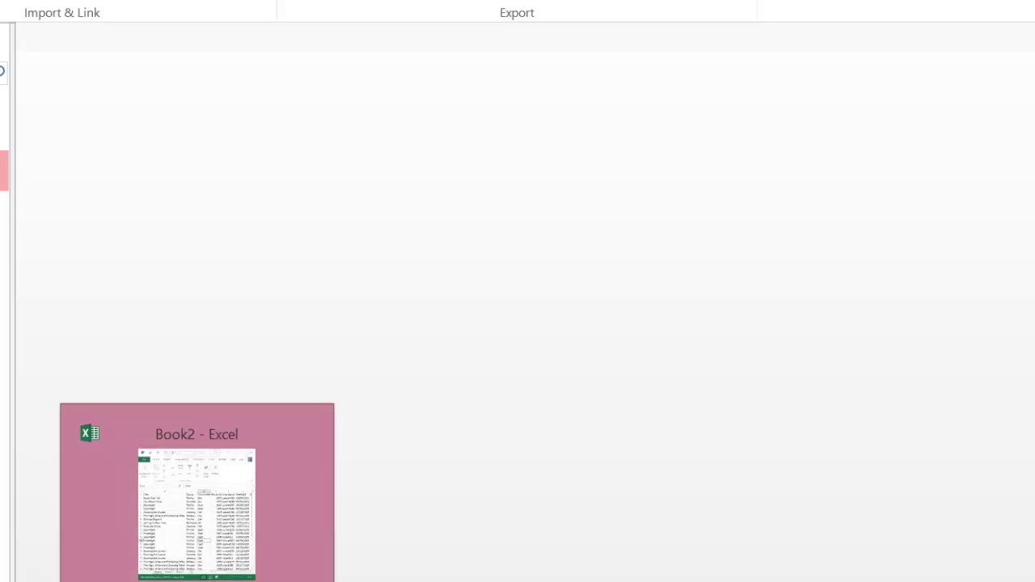
pyautogui.click(197, 517)
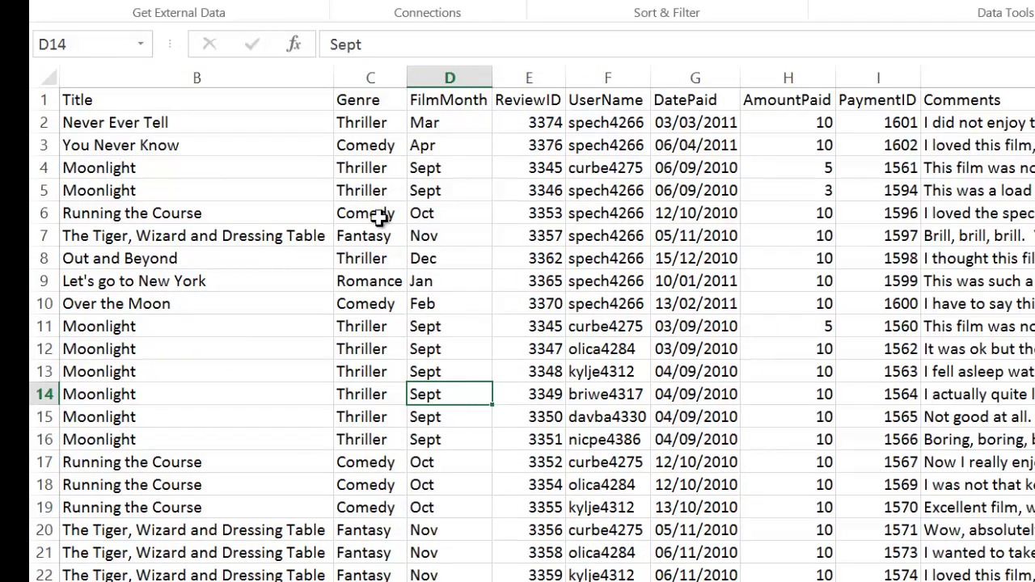
pyautogui.click(166, 303)
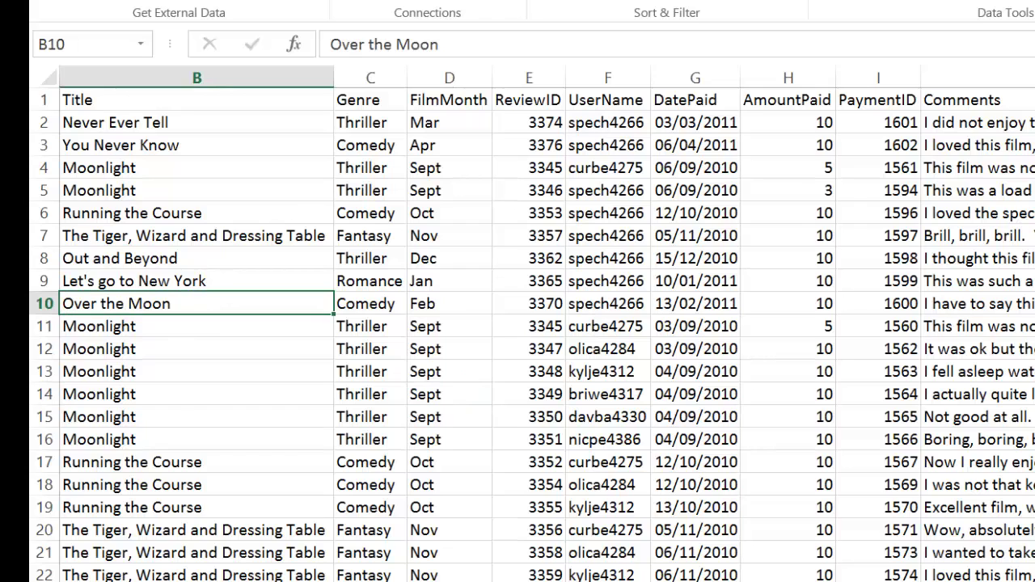
pyautogui.hscroll(-1, 248, 446)
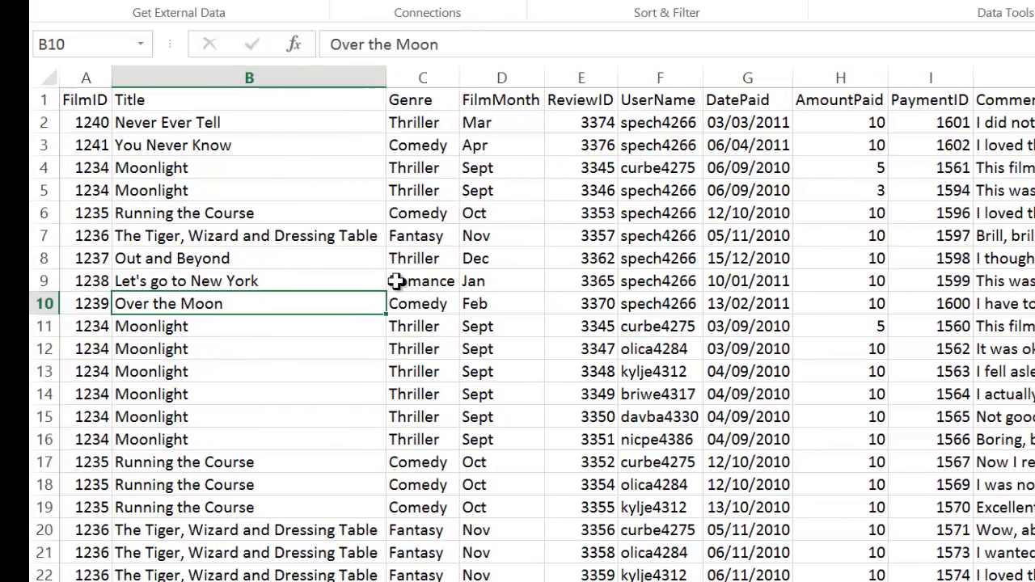
pyautogui.click(132, 97)
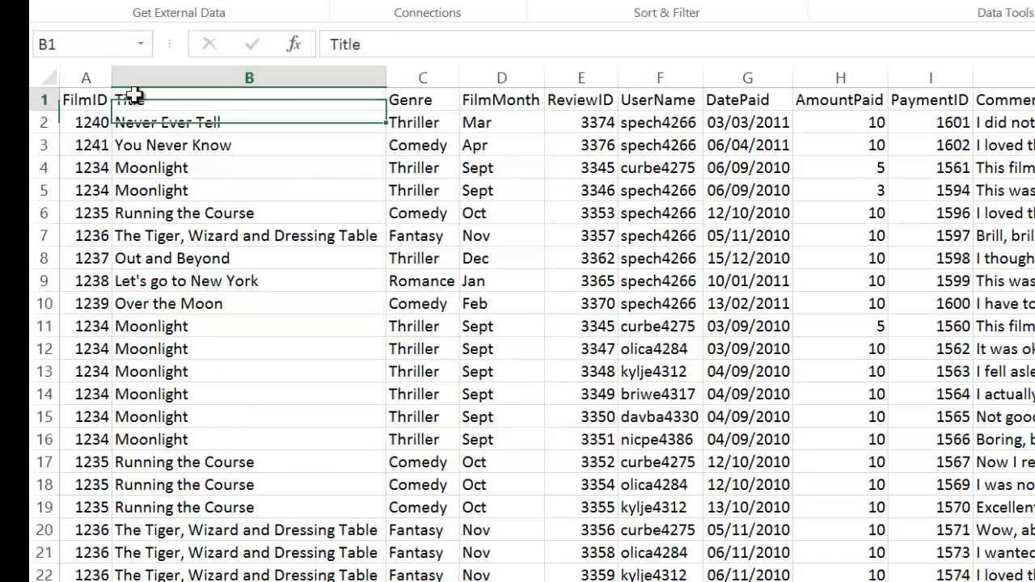
pyautogui.click(85, 97)
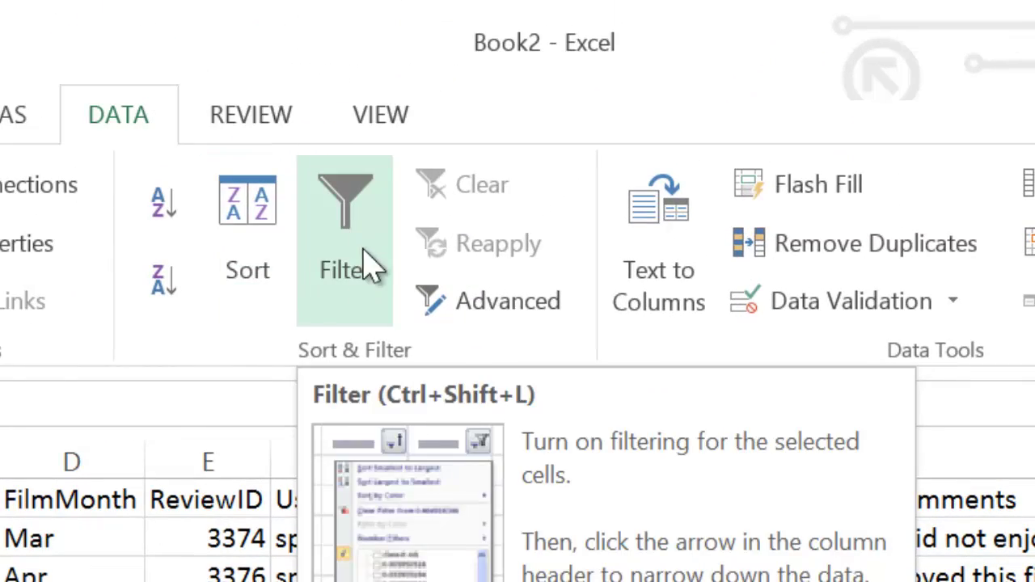
pyautogui.click(368, 259)
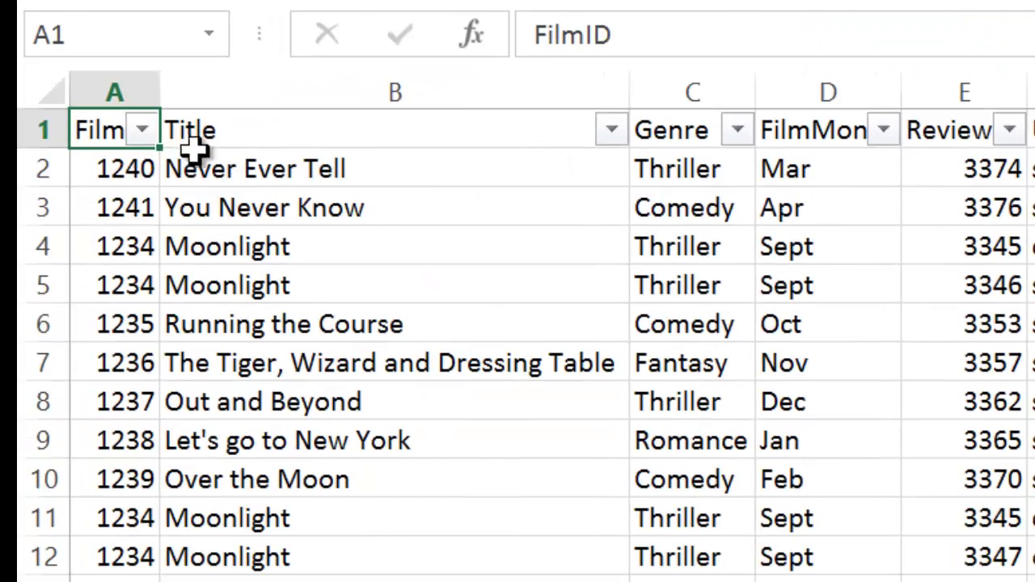
# - Check the FilmID and UserName filter values without filtering, then move to the member sheet
pyautogui.click(141, 130)
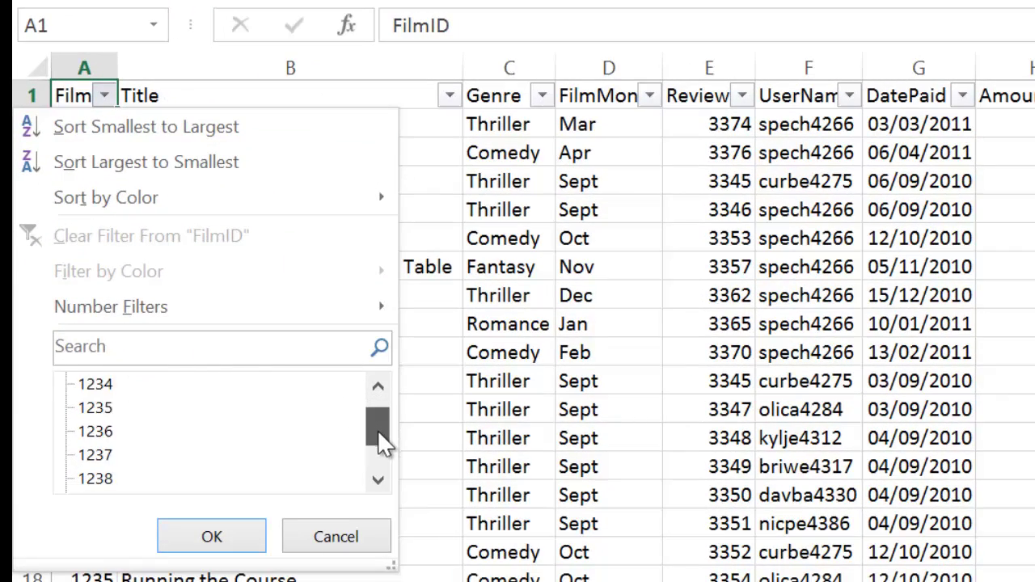
pyautogui.moveTo(383, 443); pyautogui.dragTo(414, 443)
pyautogui.click(346, 538)
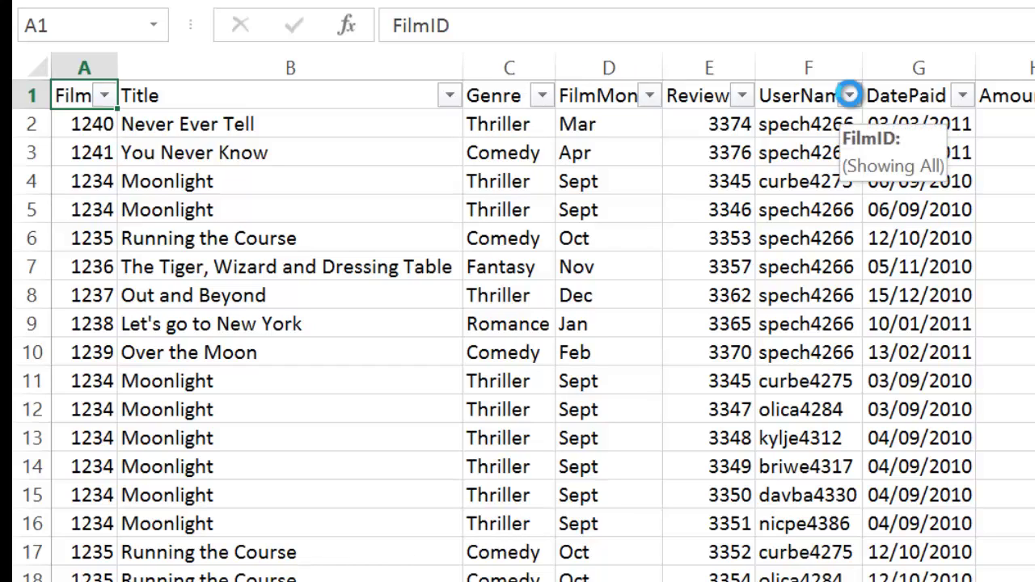
pyautogui.click(849, 95)
pyautogui.moveTo(842, 425); pyautogui.dragTo(839, 485)
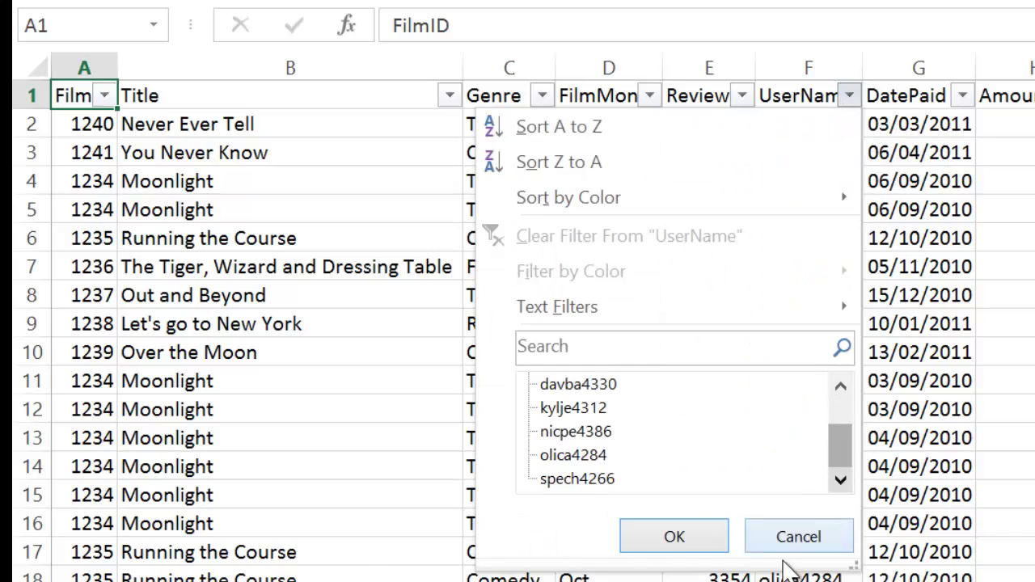
pyautogui.click(797, 534)
pyautogui.hotkey('ctrl', 'pagedown')
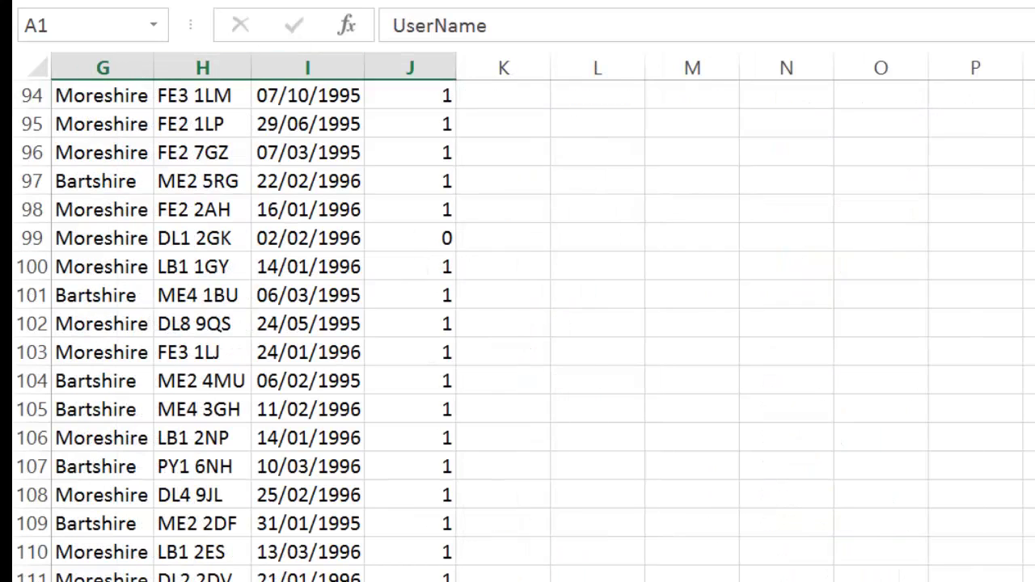
# - Turn on filters from A1 of the member sheet and check the UserName values without filtering
pyautogui.hscroll(-5, 541, 324)
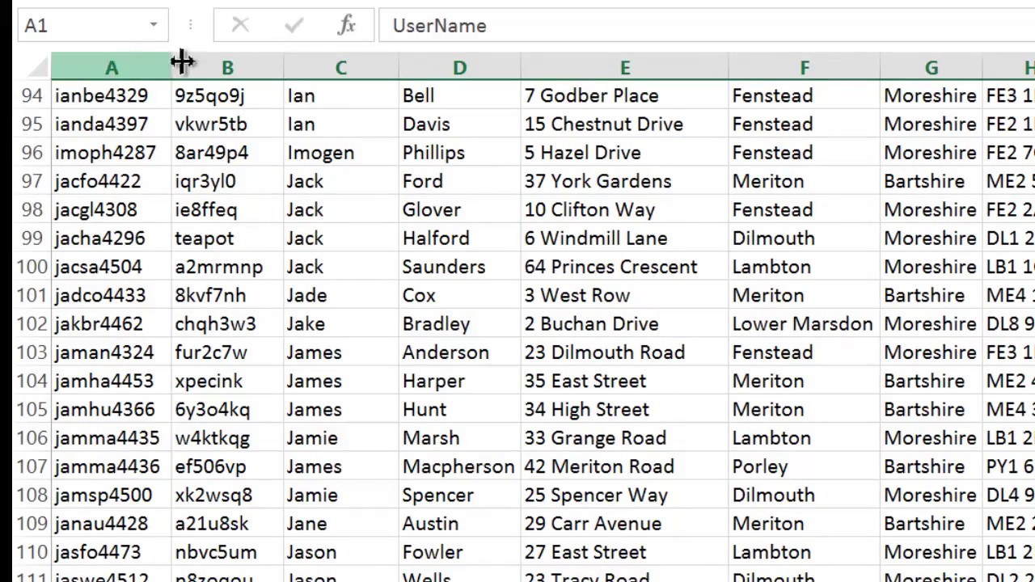
pyautogui.scroll(20, 90, 132)
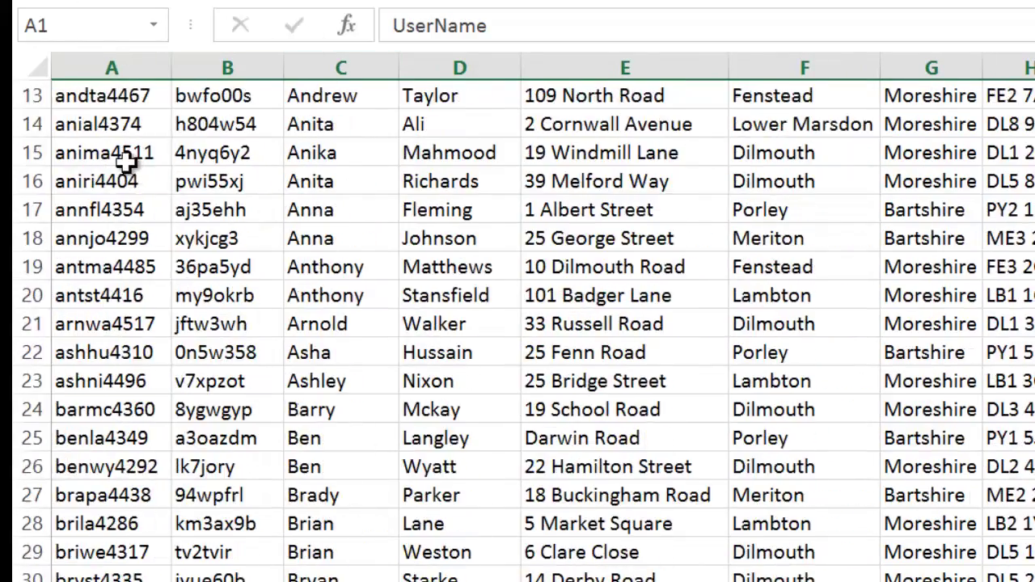
pyautogui.click(139, 97)
pyautogui.hotkey('ctrl', 'shift', 'l')
pyautogui.click(158, 95)
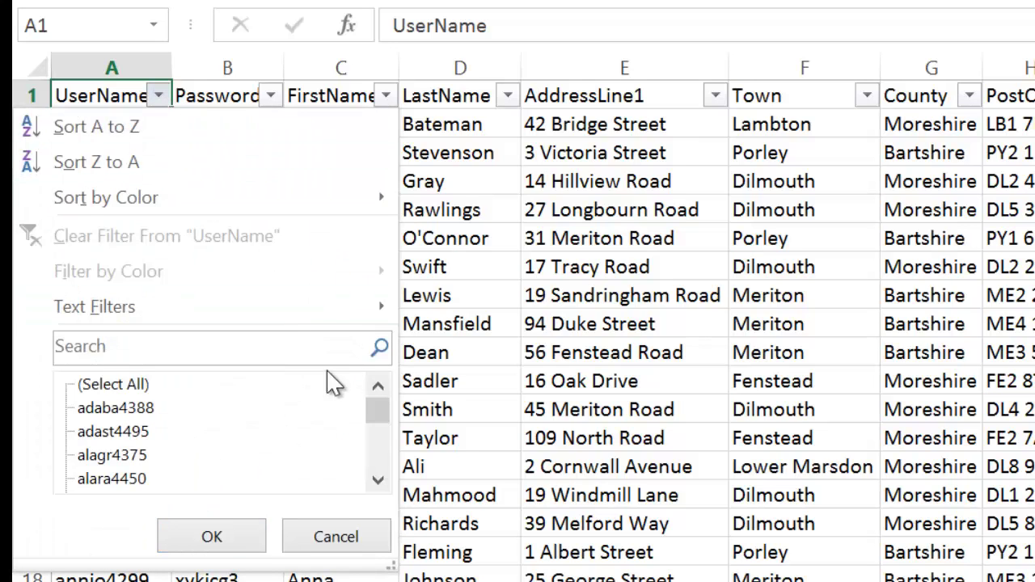
pyautogui.moveTo(377, 409); pyautogui.dragTo(399, 388)
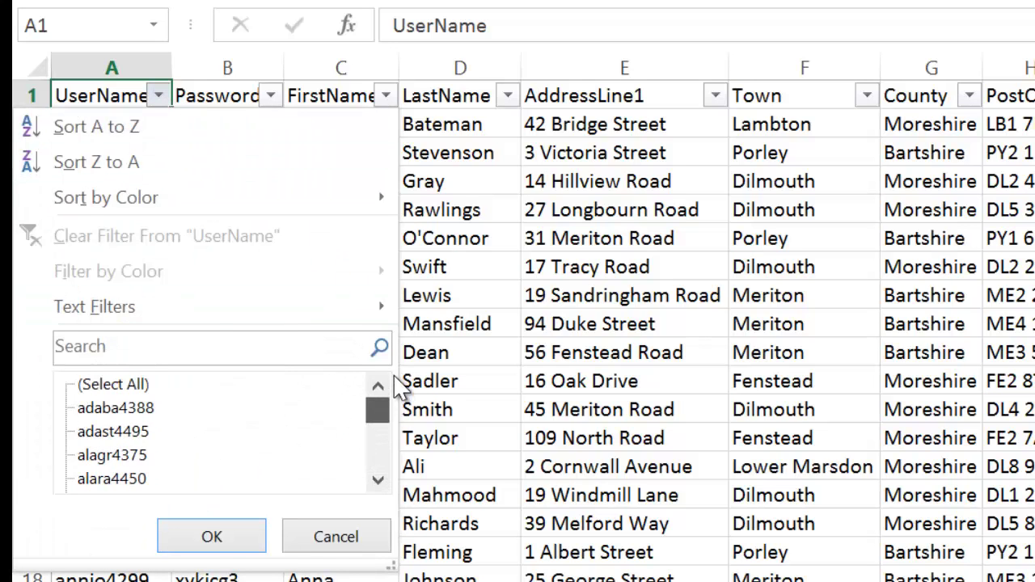
pyautogui.click(382, 542)
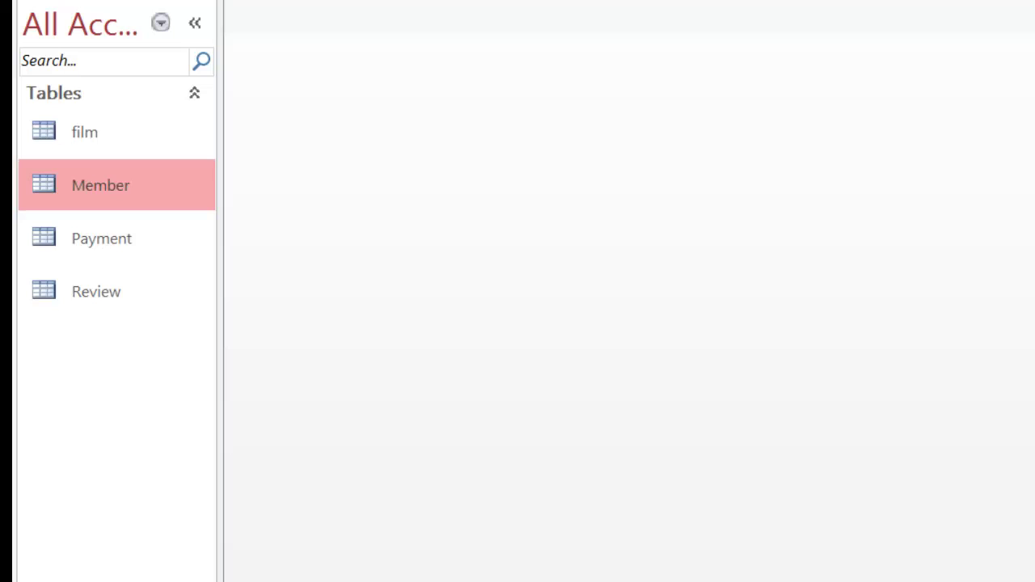
# - Start a text import of Films_exam, appending its records to the film table
pyautogui.click(441, 1)
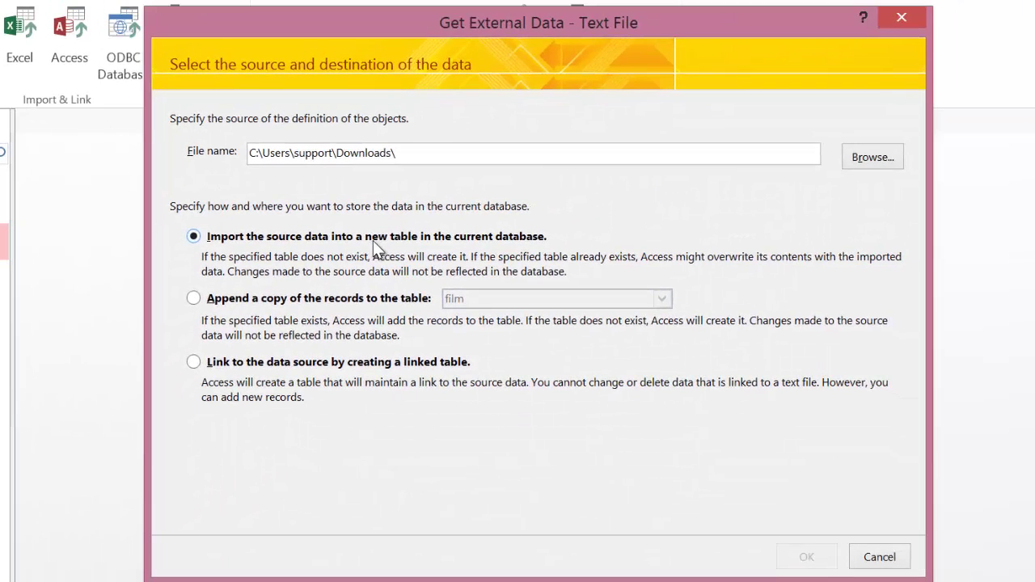
pyautogui.click(885, 163)
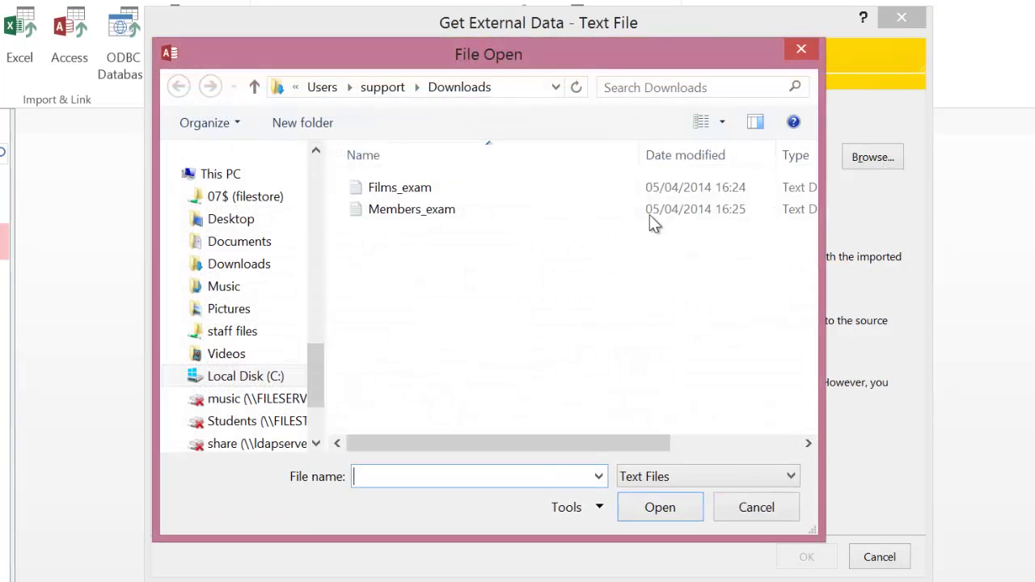
pyautogui.doubleClick(421, 189)
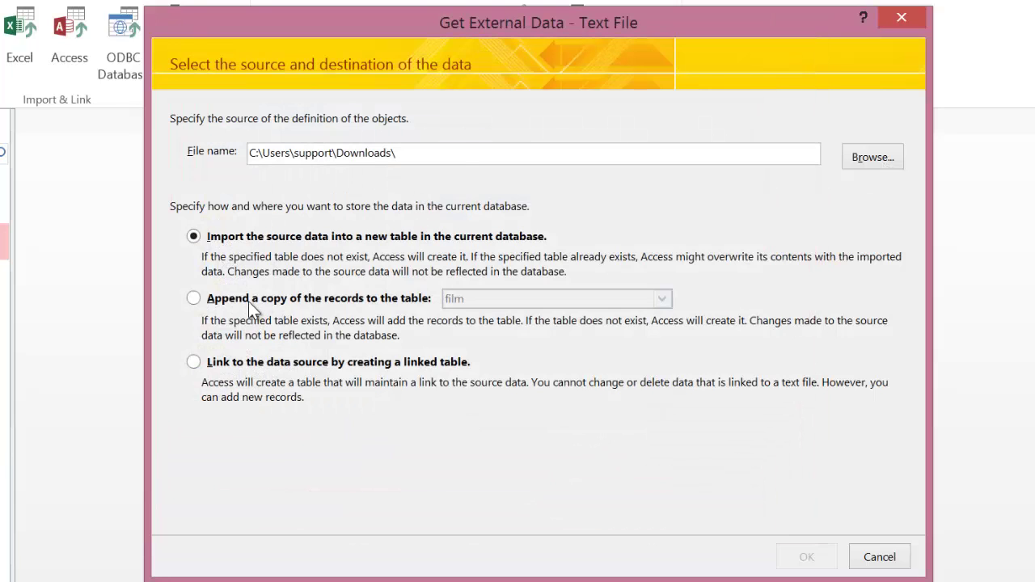
pyautogui.click(188, 298)
pyautogui.click(806, 555)
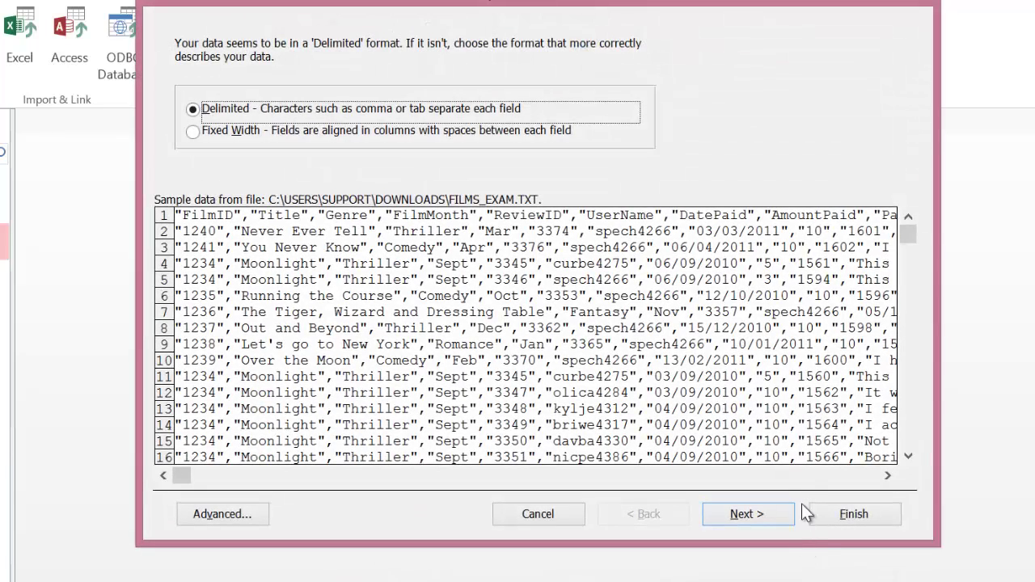
# - Keep delimited format, use the first row as field names, and open the Advanced specification
pyautogui.click(748, 516)
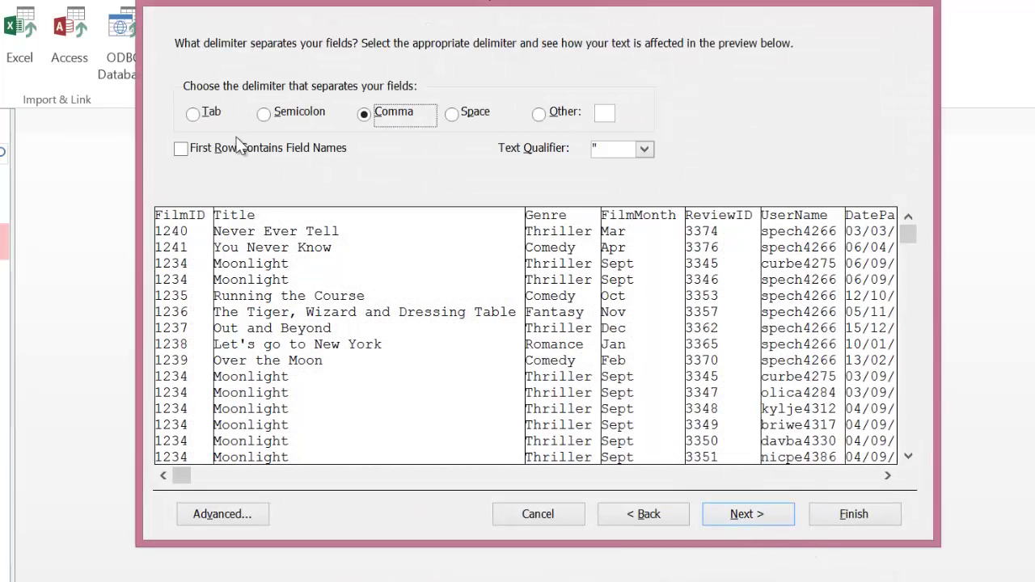
pyautogui.click(199, 157)
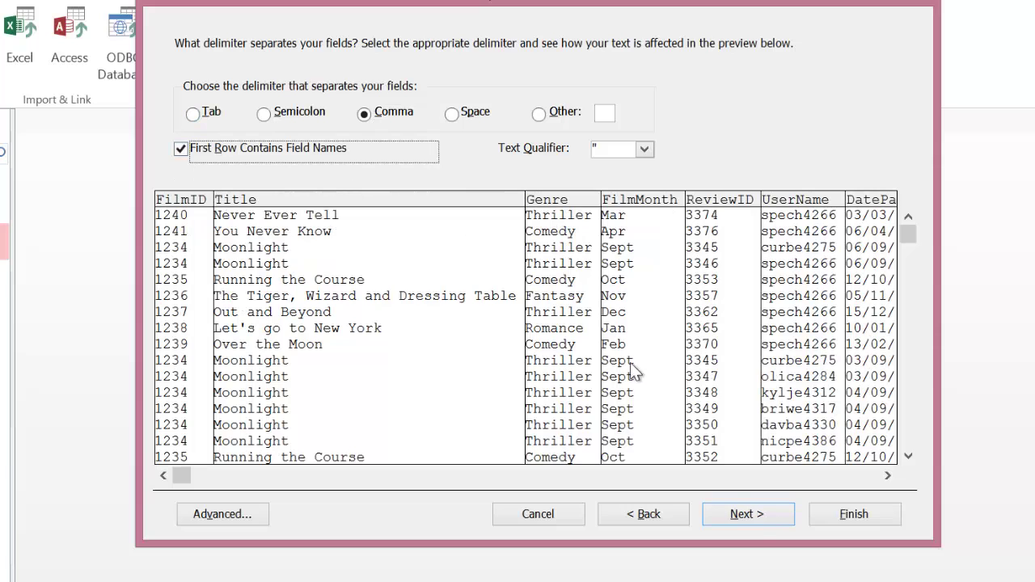
pyautogui.click(748, 515)
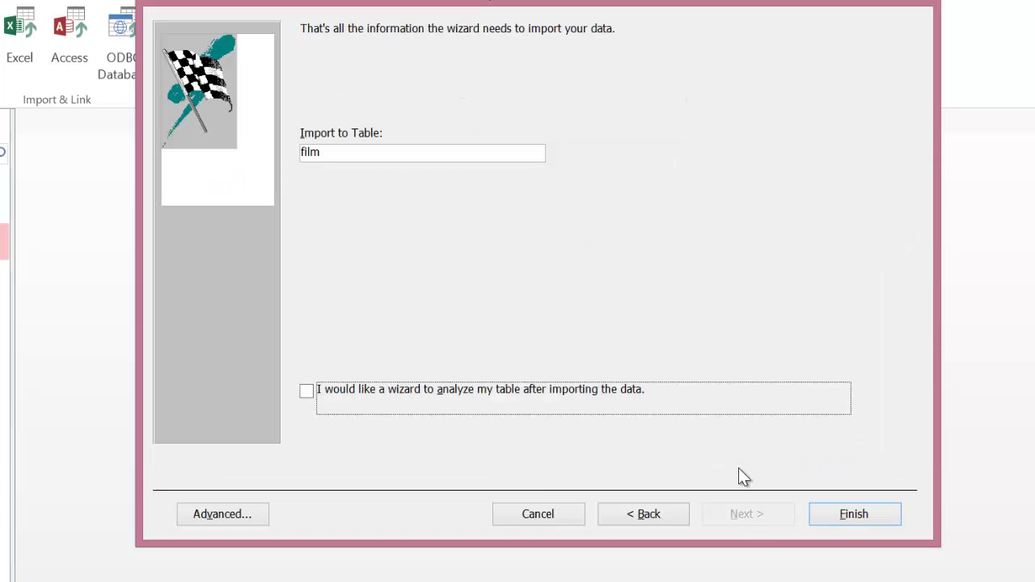
pyautogui.click(255, 510)
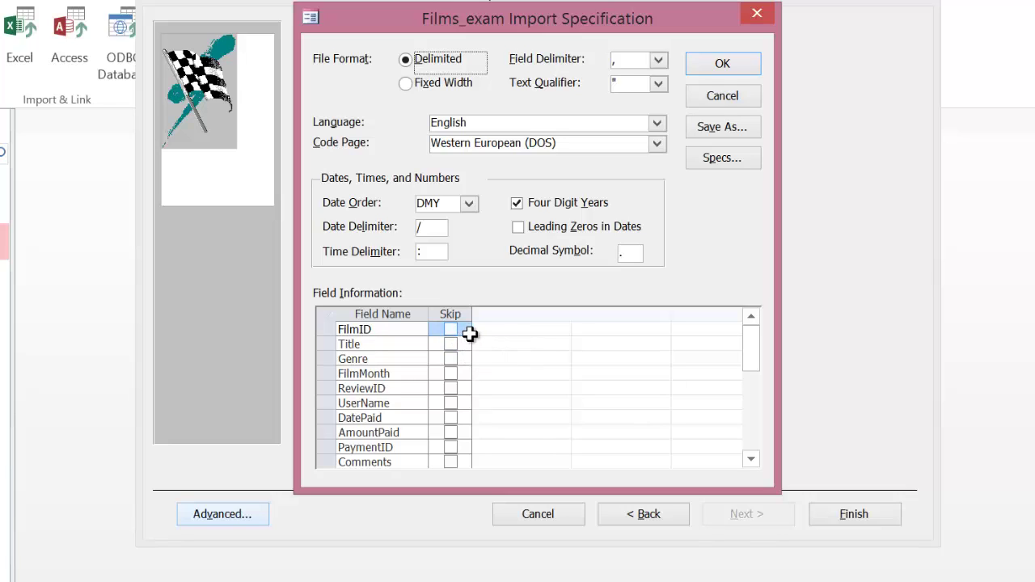
# - Mark ReviewID, UserName, DatePaid, AmountPaid, Comments, PaymentID, StarRating, FirstName, LastName, AddressLine1 as skipped
pyautogui.click(450, 388)
pyautogui.click(450, 408)
pyautogui.click(450, 403)
pyautogui.click(450, 417)
pyautogui.click(451, 433)
pyautogui.click(450, 462)
pyautogui.click(450, 447)
pyautogui.moveTo(745, 365); pyautogui.dragTo(756, 408)
pyautogui.click(753, 406)
pyautogui.click(450, 359)
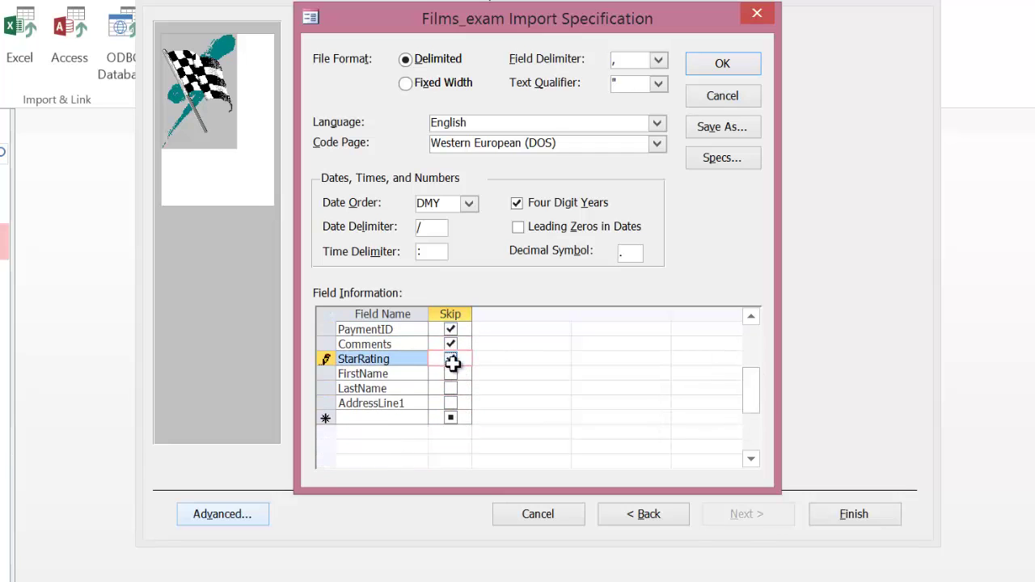
pyautogui.click(450, 374)
pyautogui.click(451, 388)
pyautogui.click(450, 388)
pyautogui.click(451, 403)
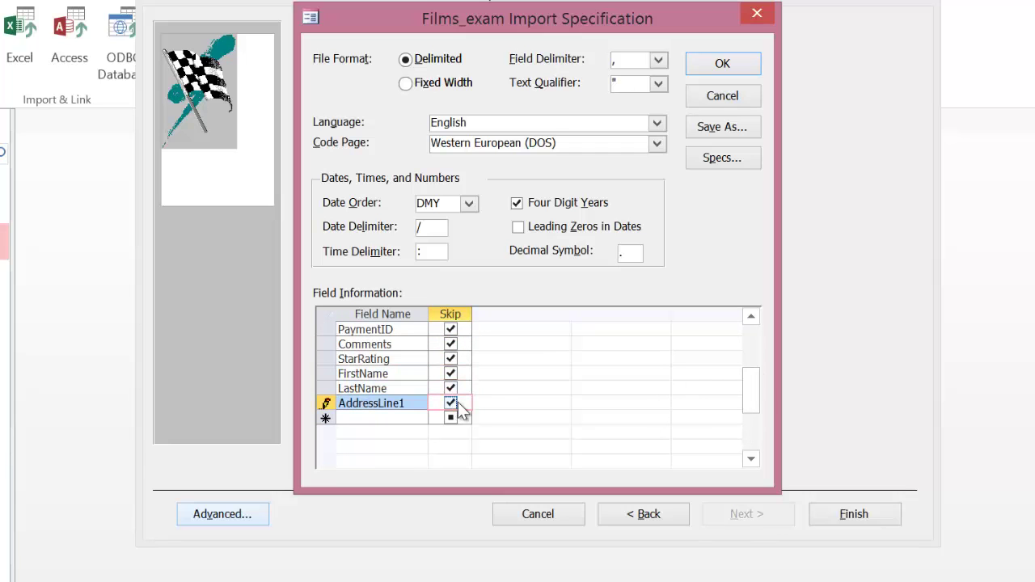
# - Run the film import, accept the key-violation warning, and close the wizard
pyautogui.click(716, 67)
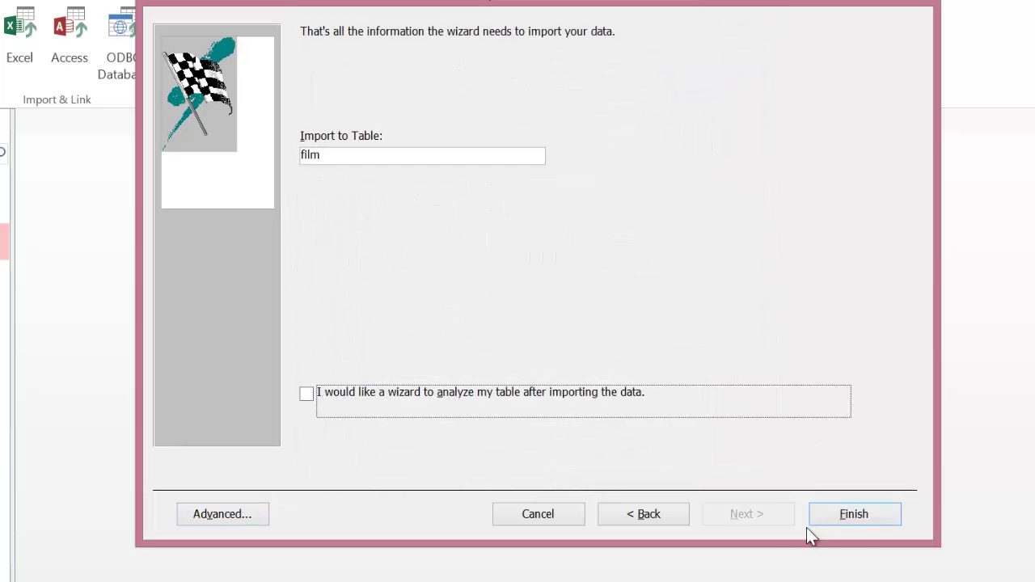
pyautogui.click(865, 515)
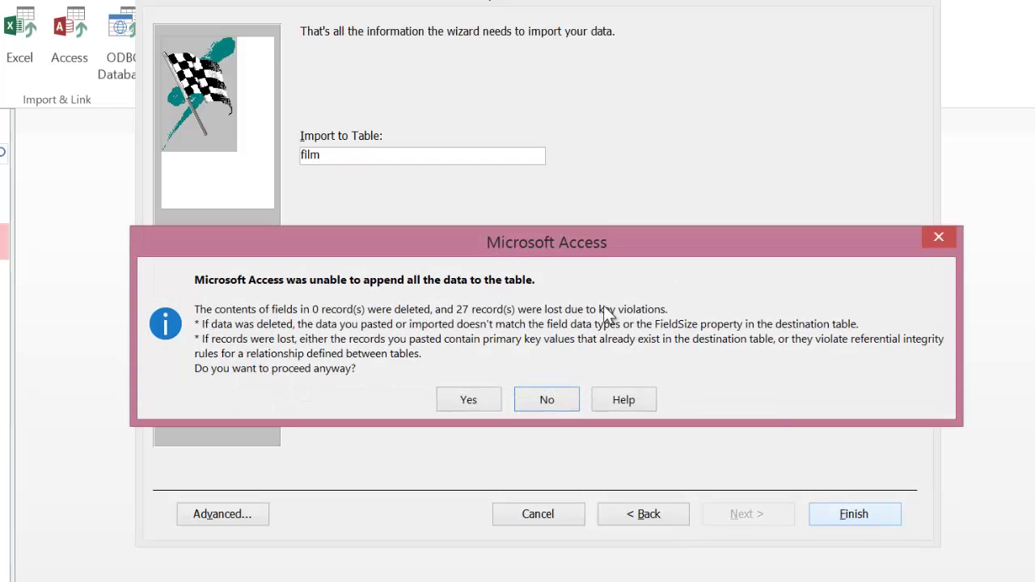
pyautogui.click(459, 402)
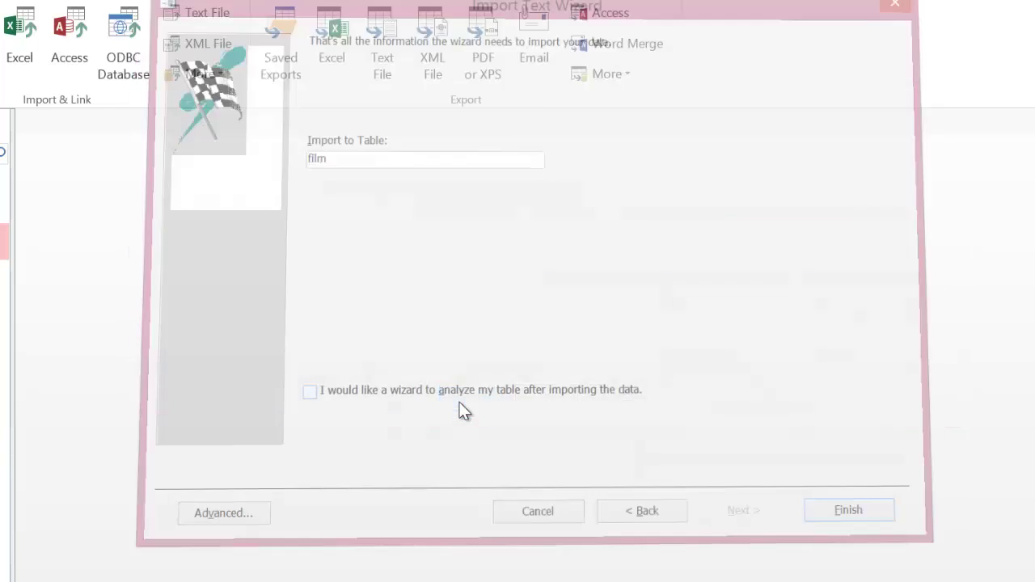
pyautogui.click(879, 557)
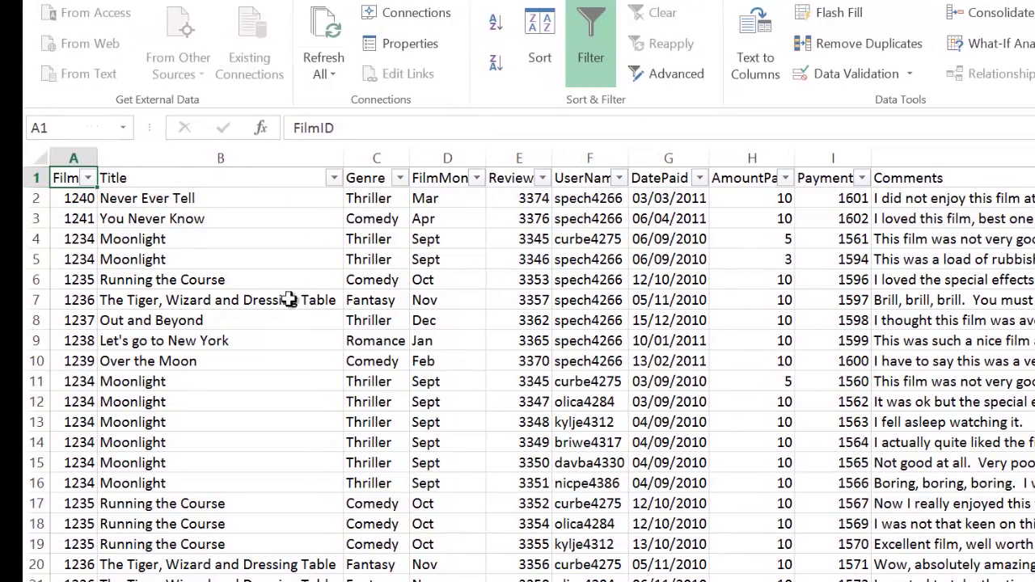
# - Scroll through the distinct FilmID values in Excel's FilmID AutoFilter list
pyautogui.click(99, 178)
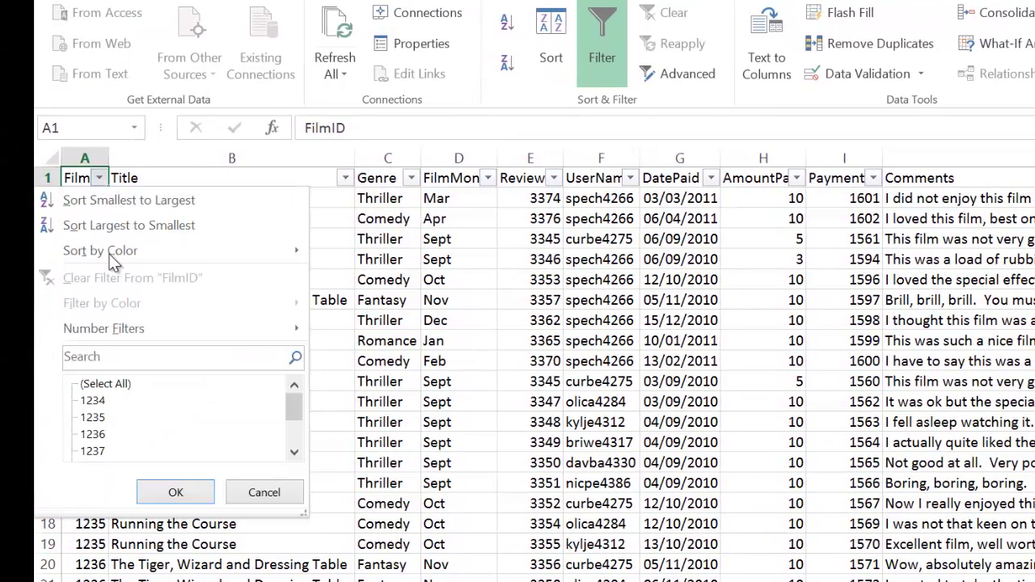
pyautogui.moveTo(293, 409)
pyautogui.mouseDown()
pyautogui.moveTo(293, 428)
pyautogui.moveTo(298, 393)
pyautogui.mouseUp()
pyautogui.moveTo(301, 399); pyautogui.dragTo(302, 439)
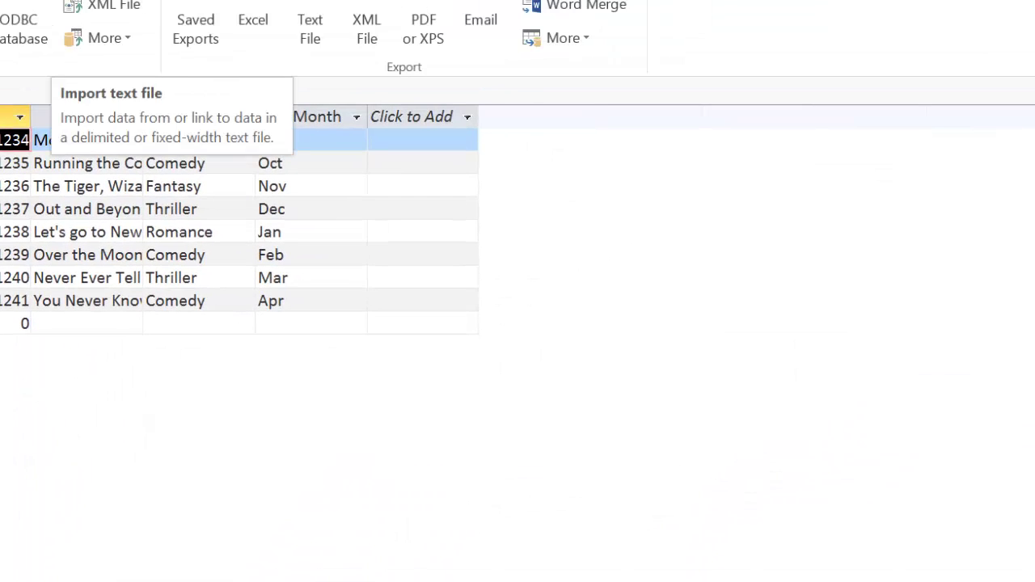
# - Choose Films_exam.txt as the text source, appending its records to the Payment table
pyautogui.click(1, 32)
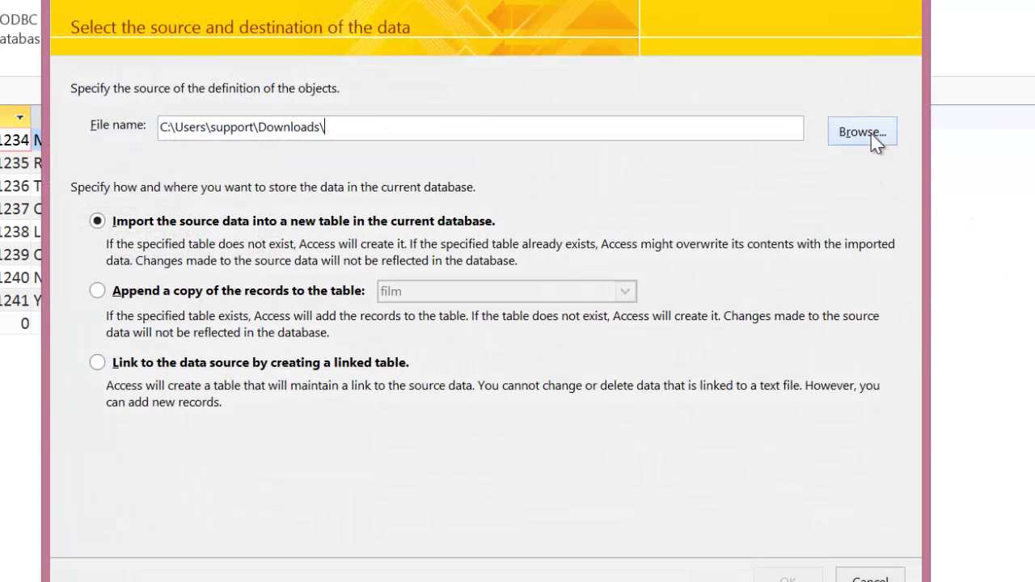
pyautogui.click(870, 133)
pyautogui.click(370, 166)
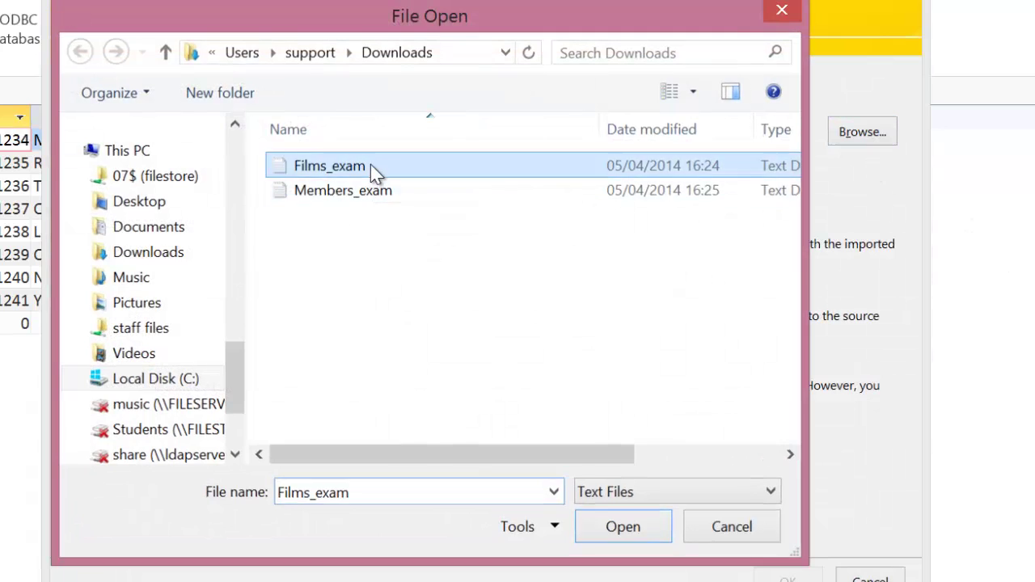
pyautogui.doubleClick(370, 165)
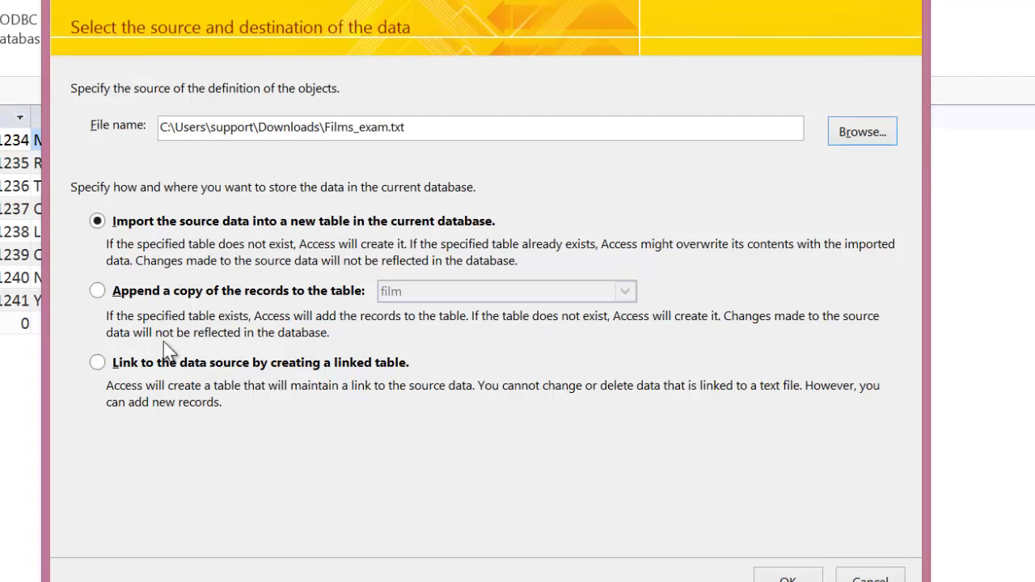
pyautogui.click(220, 293)
pyautogui.click(449, 293)
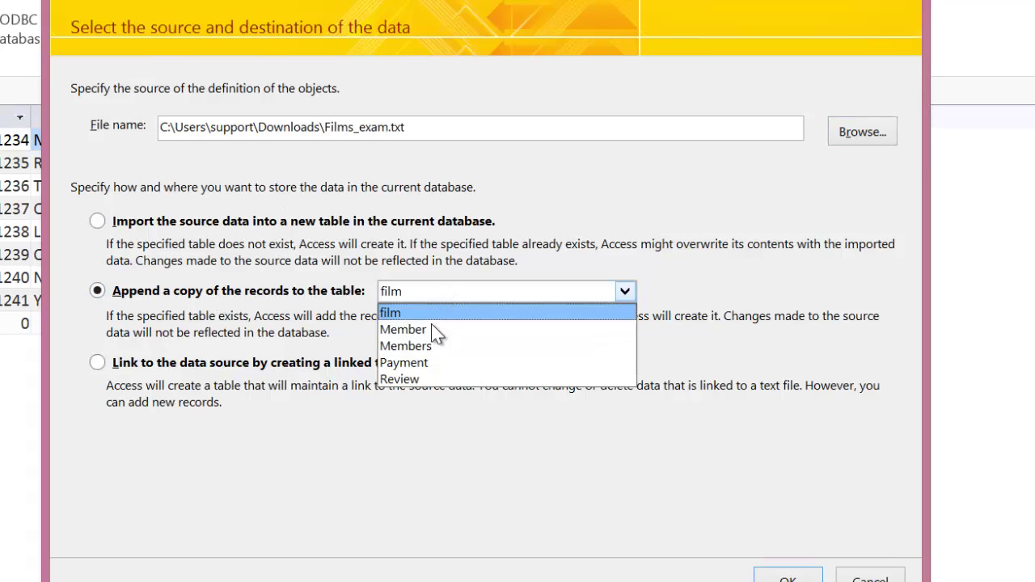
pyautogui.click(430, 362)
pyautogui.click(788, 575)
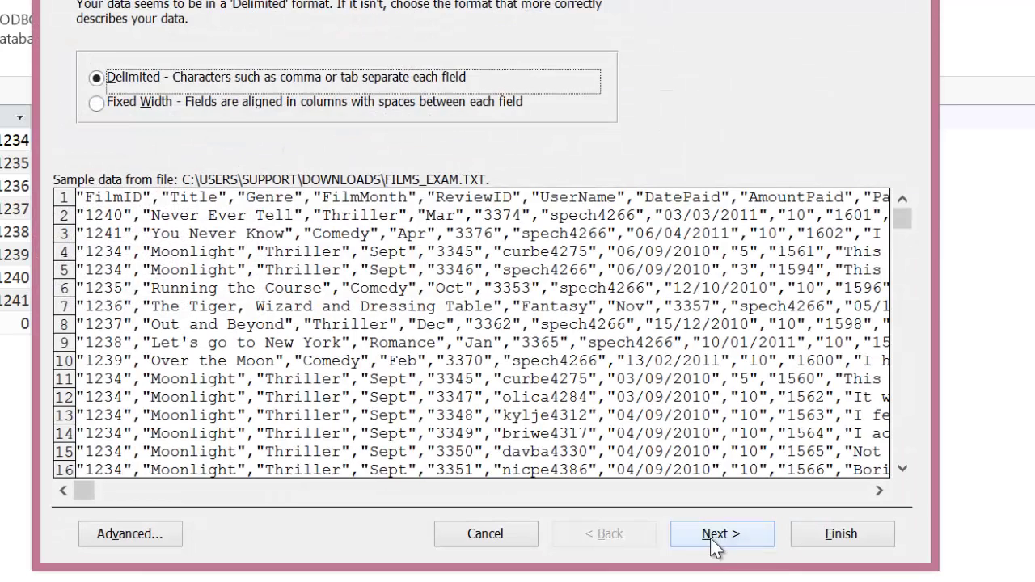
# - Keep the delimited format, mark the first row as field names, and open Advanced settings
pyautogui.click(716, 534)
pyautogui.click(101, 125)
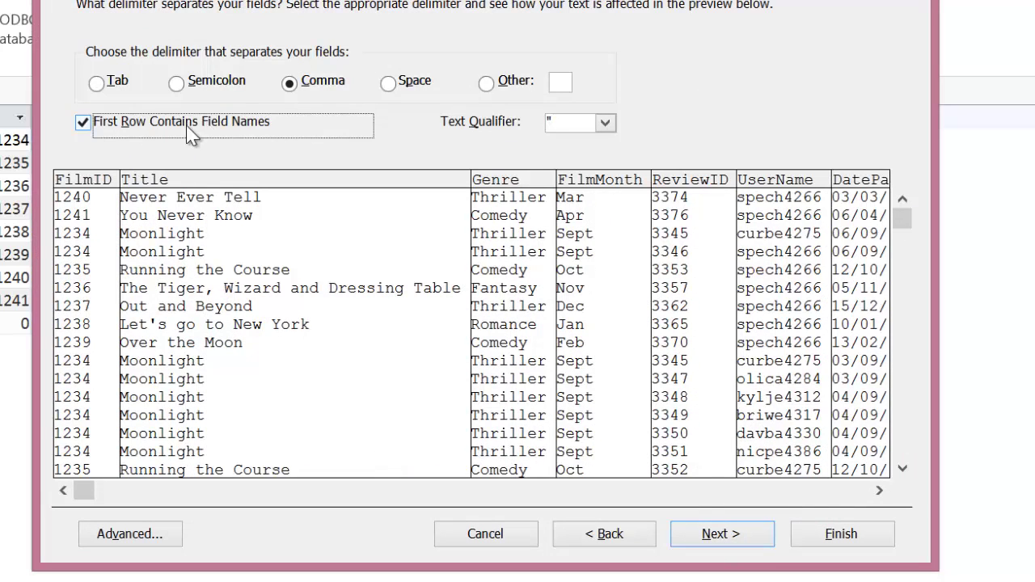
pyautogui.click(717, 540)
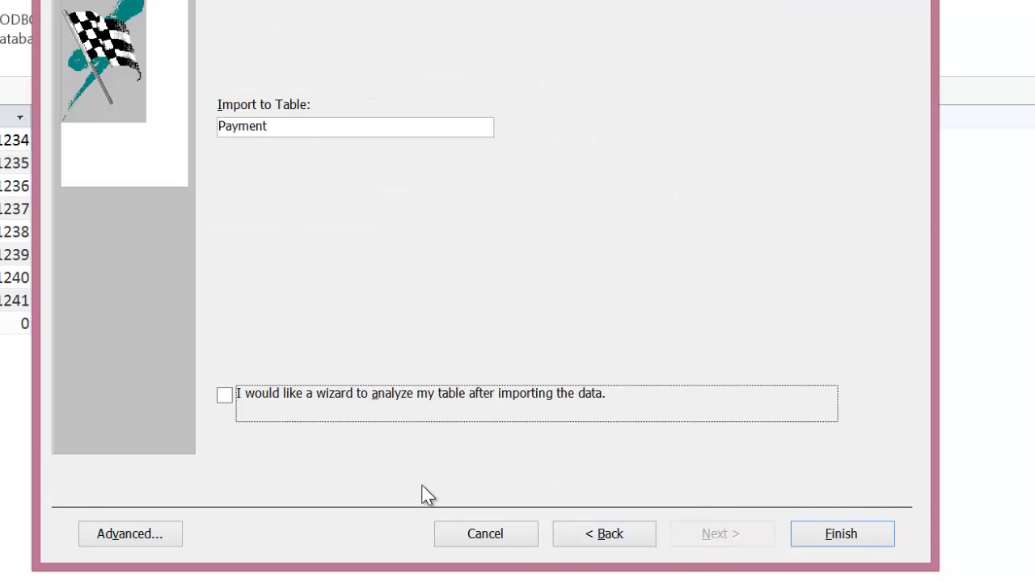
pyautogui.click(123, 537)
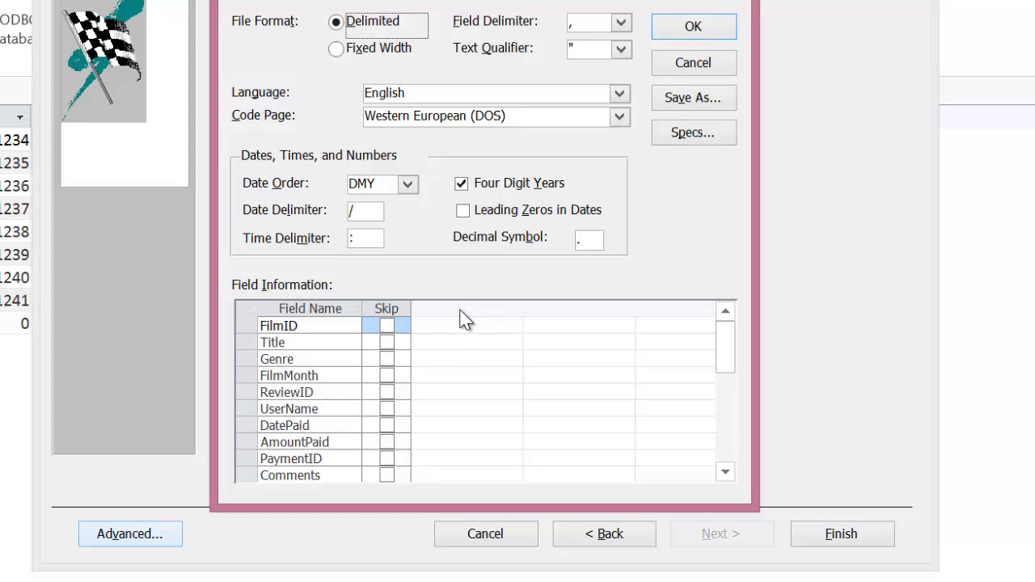
# - Skip the Title, Genre, FilmMonth, ReviewID and Comments fields
pyautogui.click(387, 343)
pyautogui.click(387, 359)
pyautogui.click(386, 376)
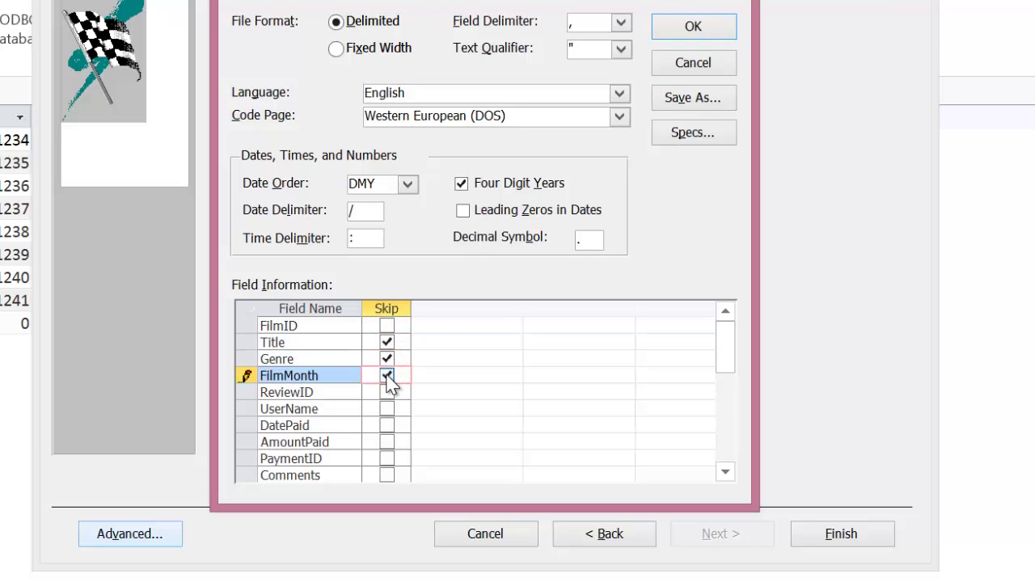
pyautogui.click(386, 392)
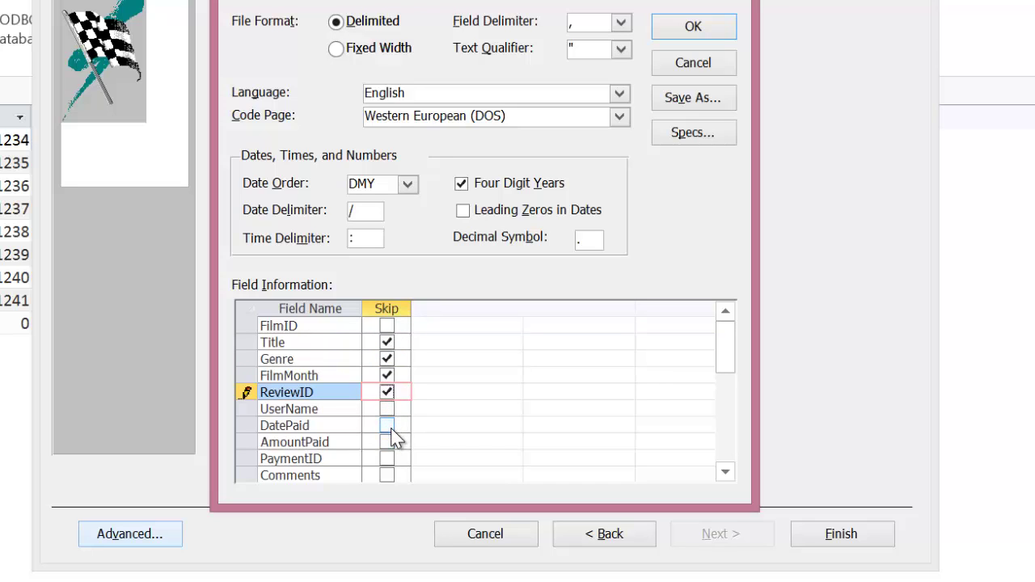
pyautogui.click(387, 477)
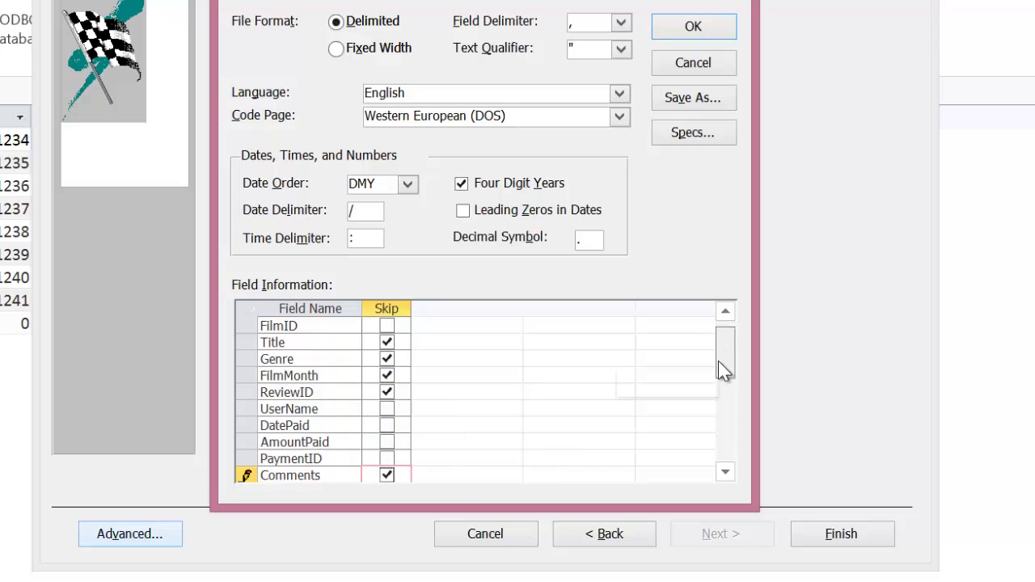
# - Also skip StarRating, FirstName, LastName and AddressLine1, then run the import into Payment
pyautogui.scroll(-2, 722, 371)
pyautogui.click(387, 408)
pyautogui.click(387, 425)
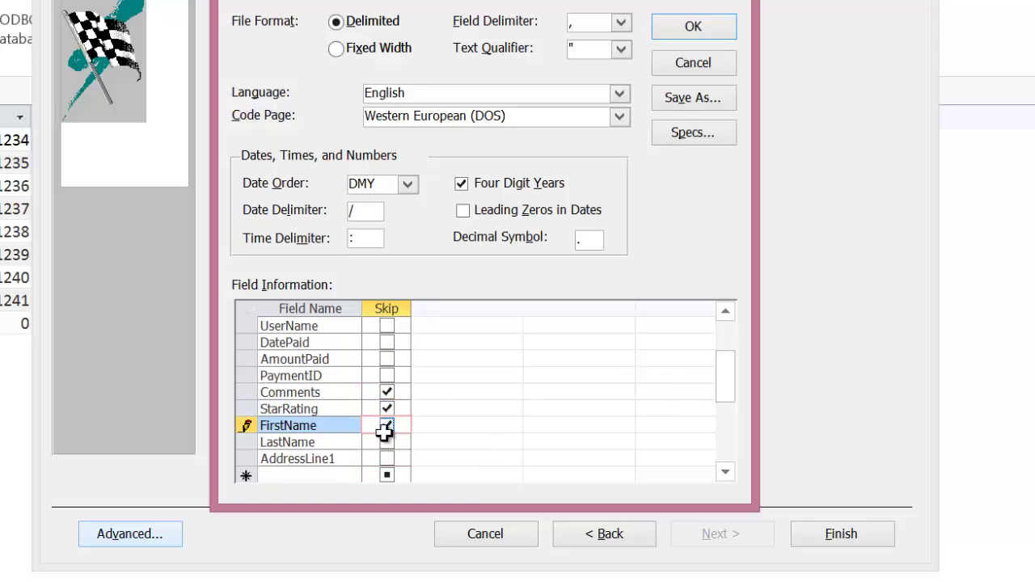
pyautogui.click(387, 441)
pyautogui.click(387, 458)
pyautogui.click(723, 31)
pyautogui.click(845, 534)
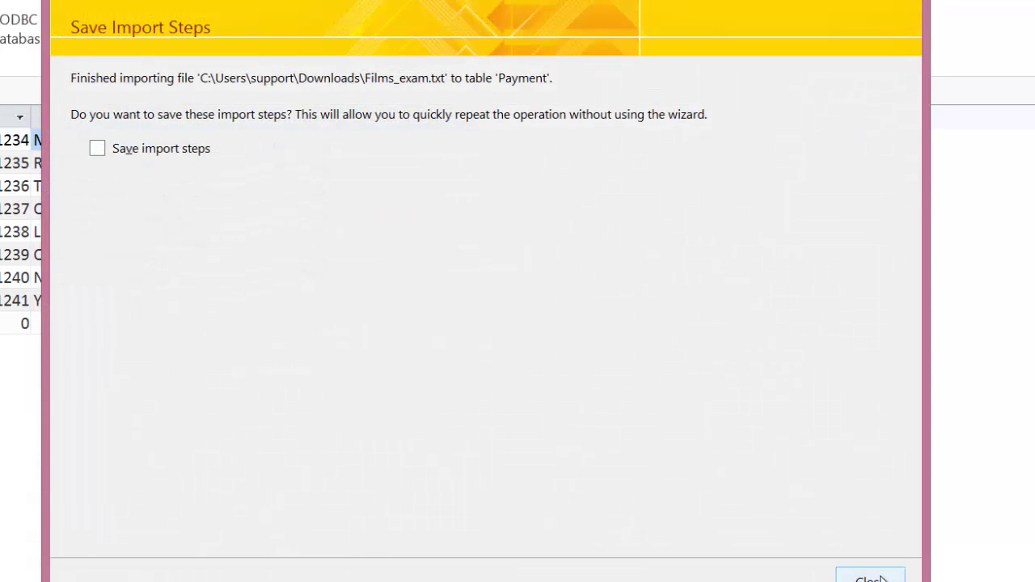
# - Close the import wizard without saving the steps and scroll the Payment datasheet
pyautogui.click(880, 577)
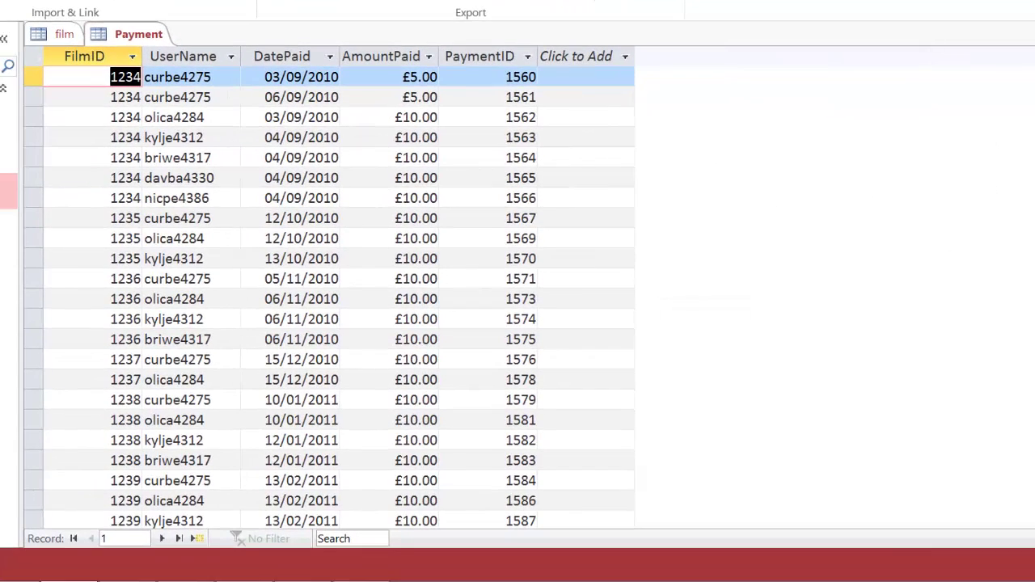
pyautogui.scroll(-5, 464, 166)
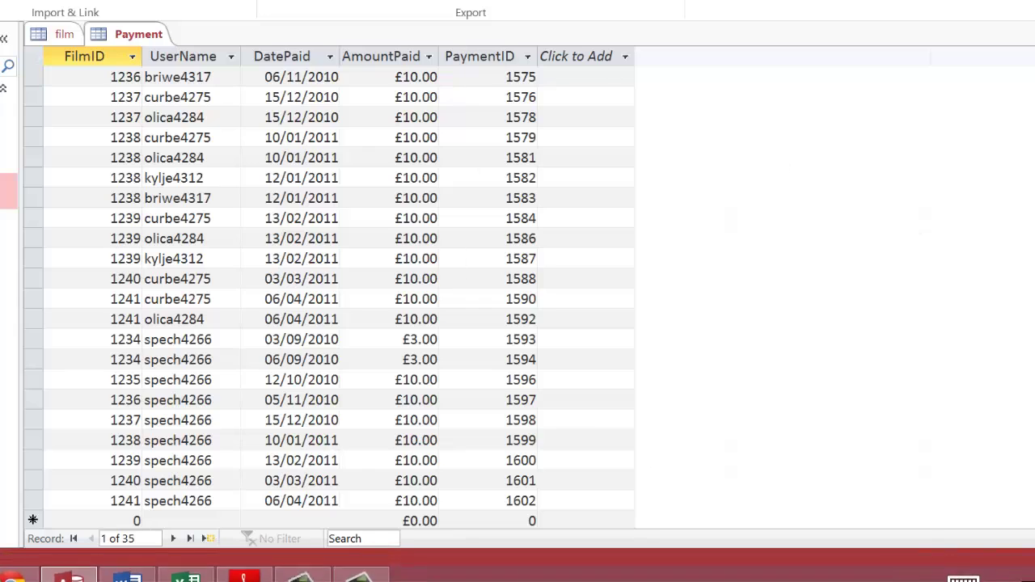